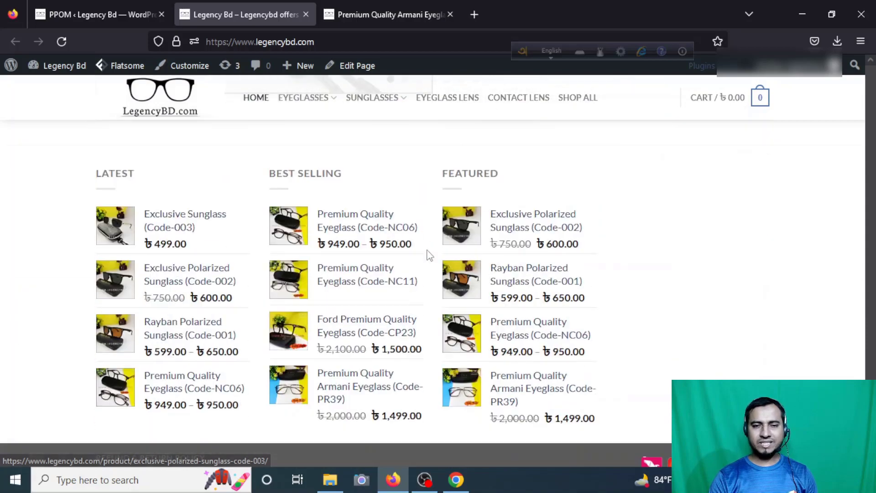
# Look over the product sections on the shop's home page
pyautogui.scroll(10, 429, 251)
pyautogui.scroll(-10, 431, 249)
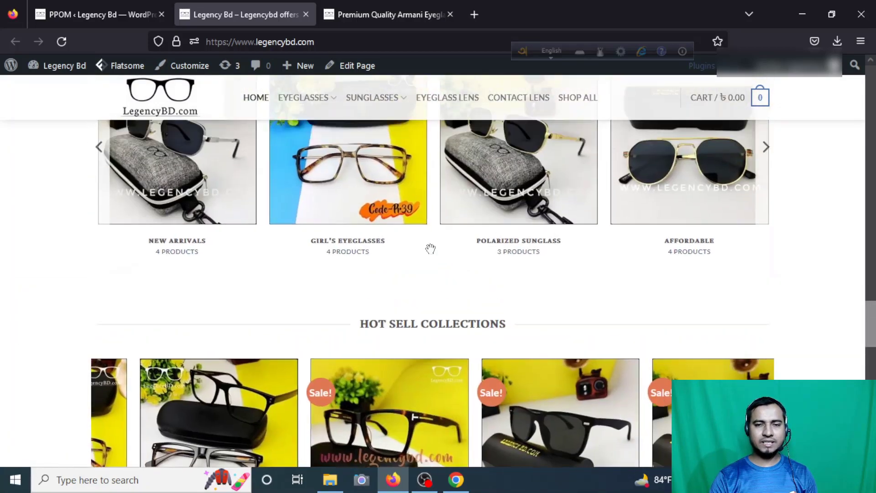
pyautogui.press('Home')
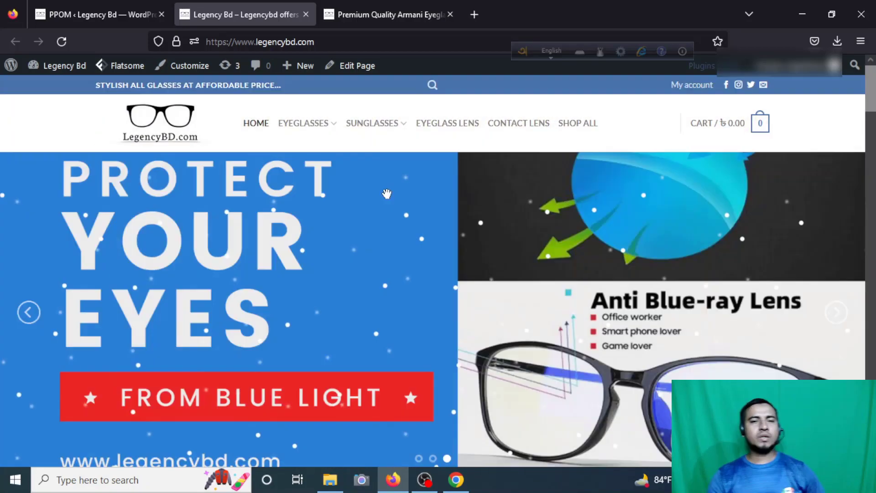
# Examine the extra lens fields on the Armani eyeglass product page, including the Lens Type and Lens Package choices
pyautogui.click(391, 9)
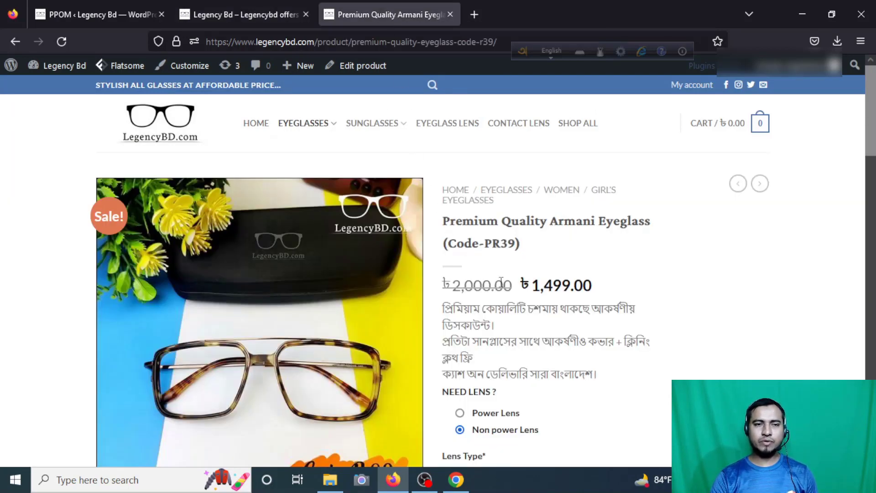
pyautogui.scroll(-5, 501, 282)
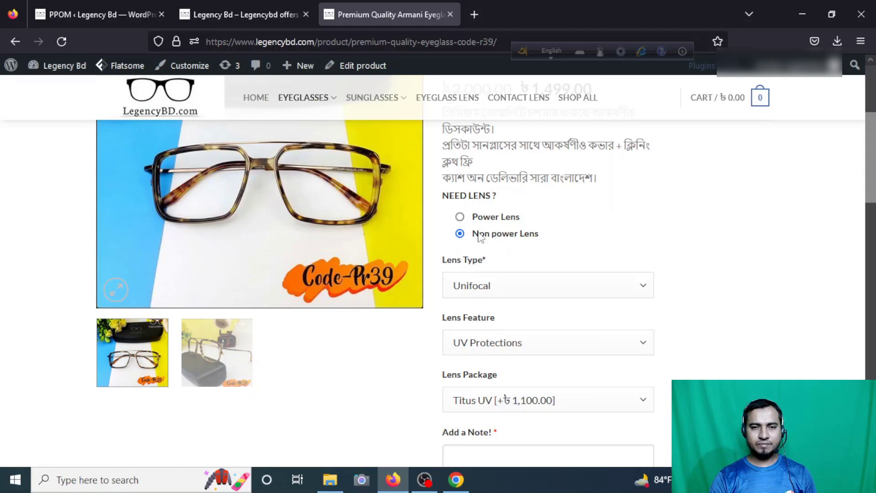
pyautogui.click(609, 292)
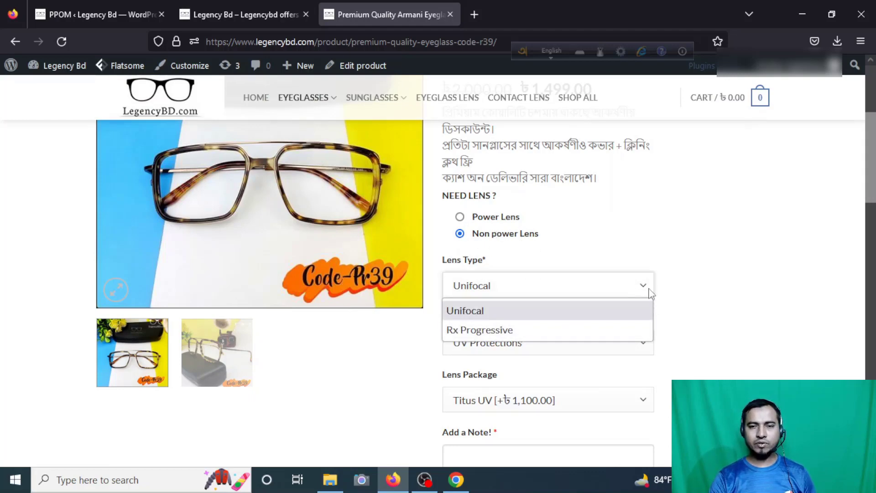
pyautogui.click(639, 310)
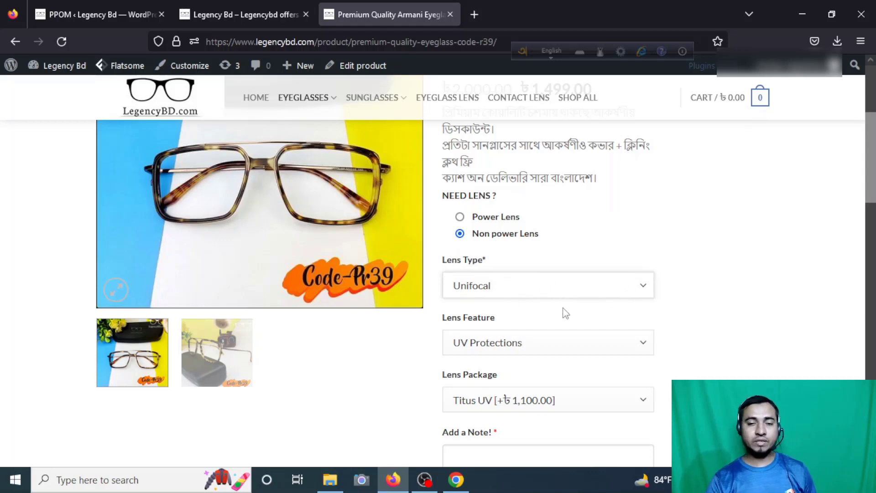
pyautogui.scroll(-1, 489, 324)
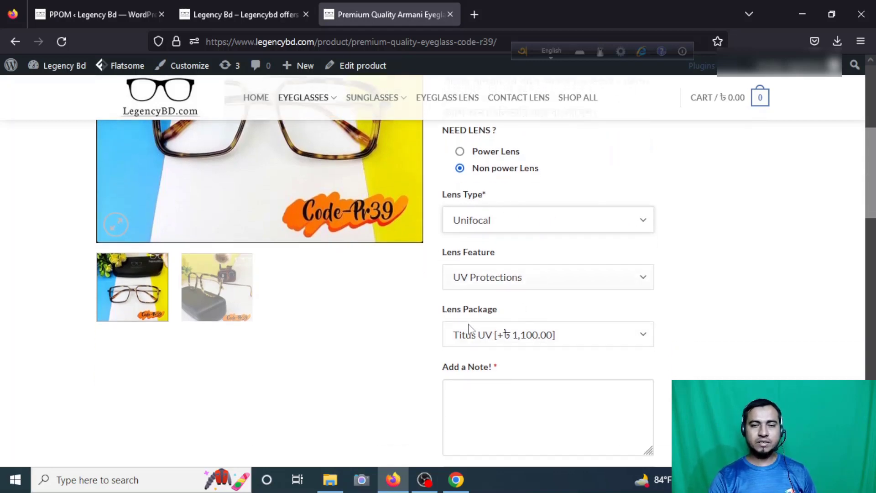
pyautogui.click(631, 330)
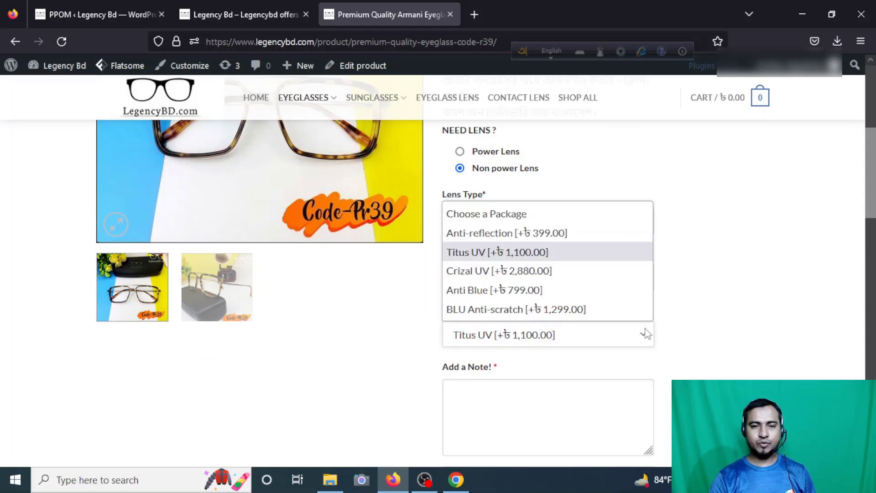
pyautogui.click(738, 270)
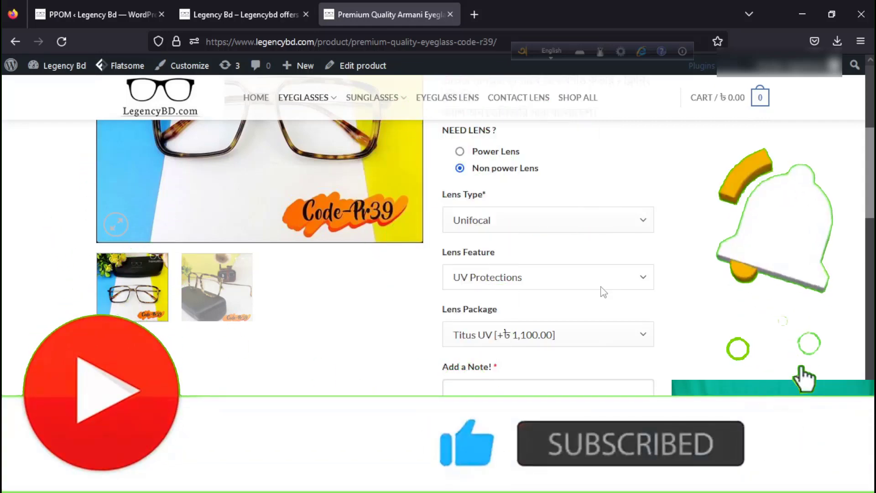
pyautogui.scroll(6, 603, 292)
pyautogui.scroll(-5, 598, 315)
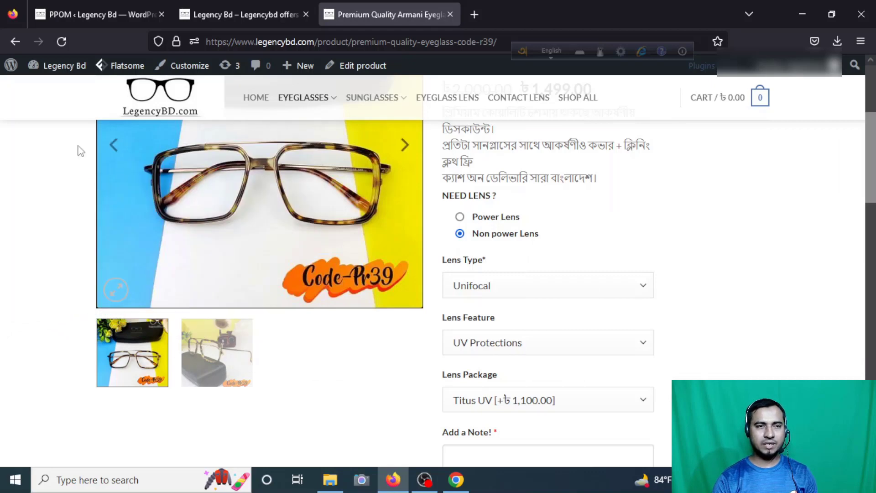
# Go to the site's WordPress admin and search for new plugins with the keyword "ppom"
pyautogui.click(80, 11)
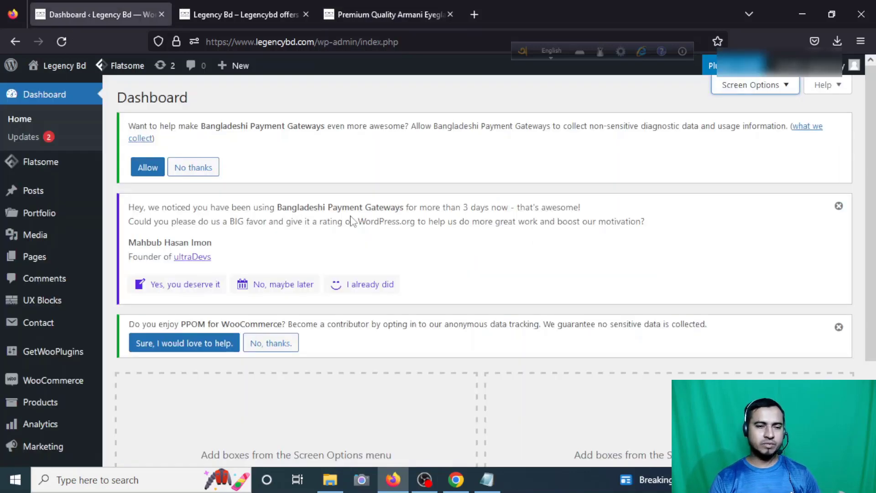
pyautogui.scroll(-3, 94, 363)
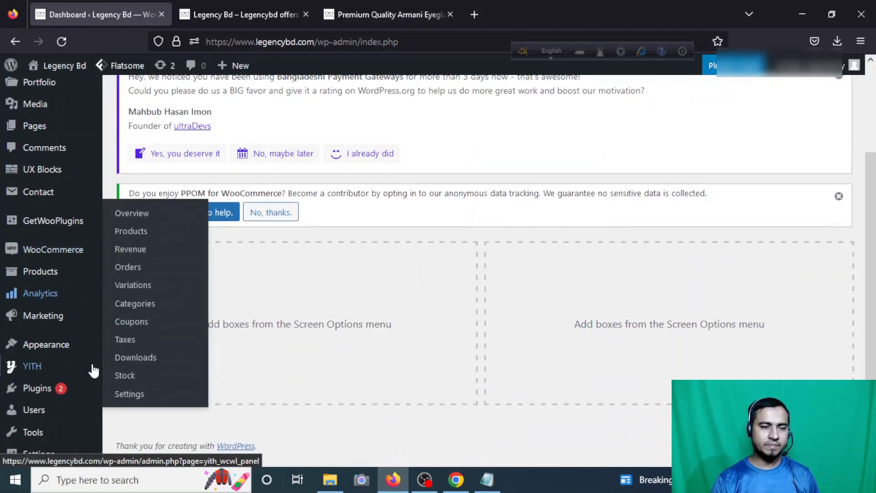
pyautogui.moveTo(81, 374)
pyautogui.moveTo(59, 393)
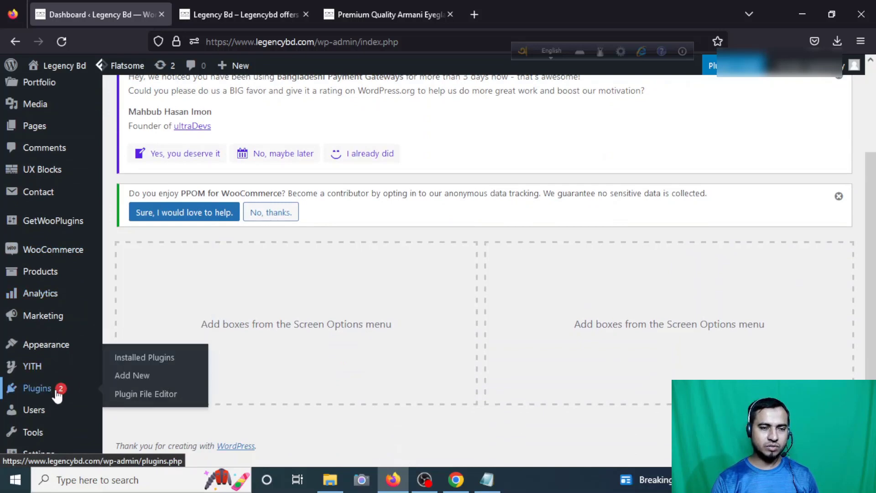
pyautogui.click(174, 377)
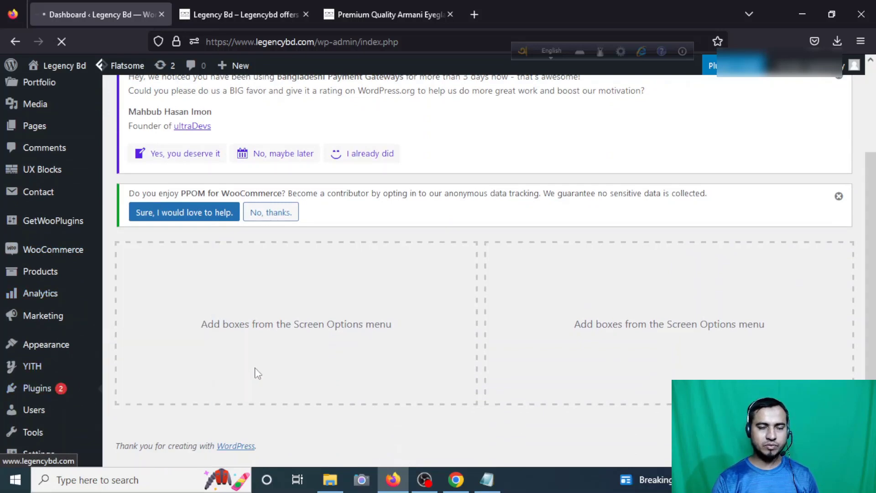
pyautogui.scroll(-5, 465, 342)
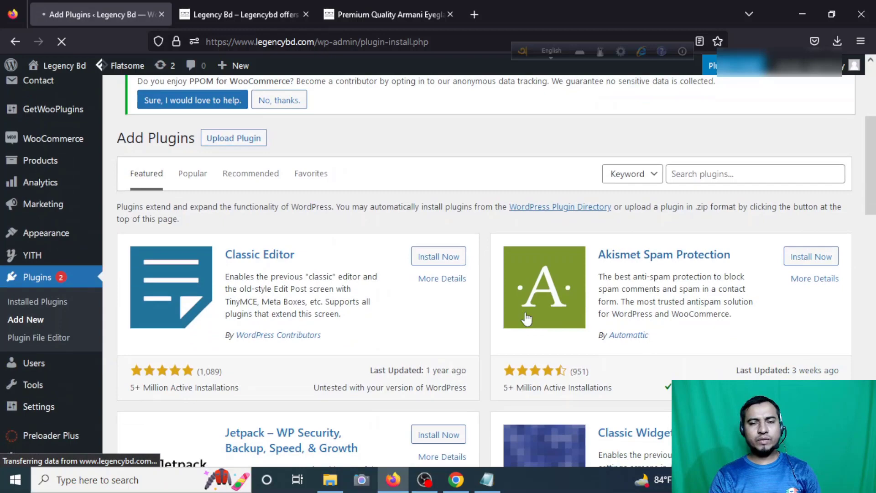
pyautogui.click(708, 168)
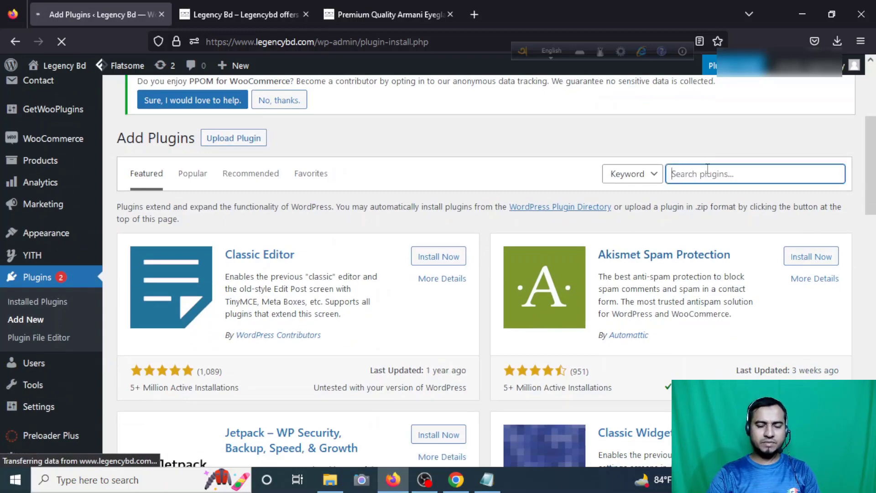
pyautogui.write('ppom')
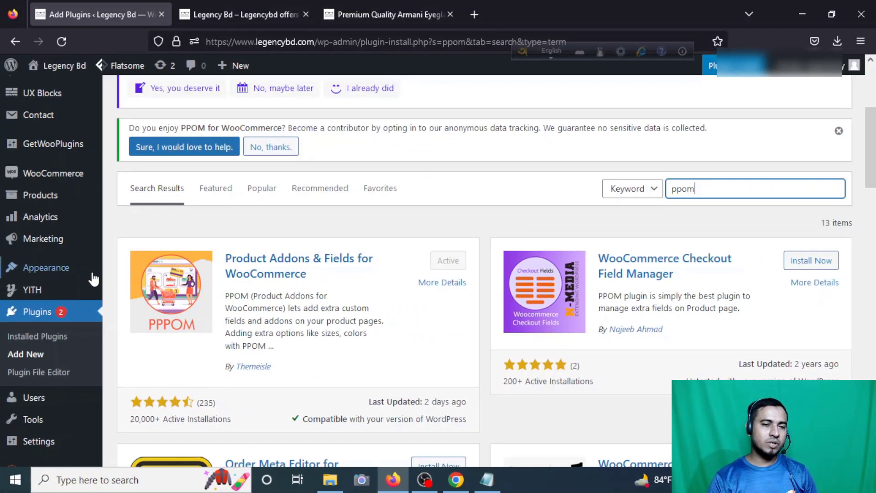
# Open the WooCommerce PPOM Fields page and review the existing field groups
pyautogui.moveTo(88, 181)
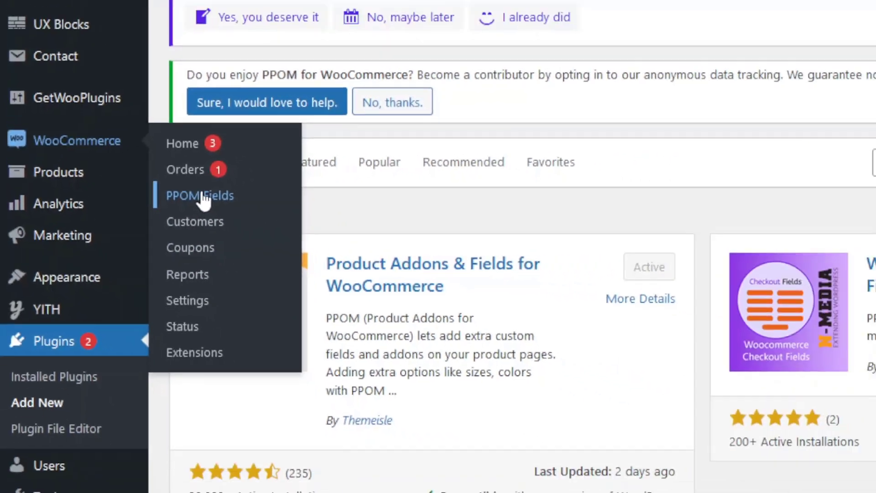
pyautogui.click(203, 197)
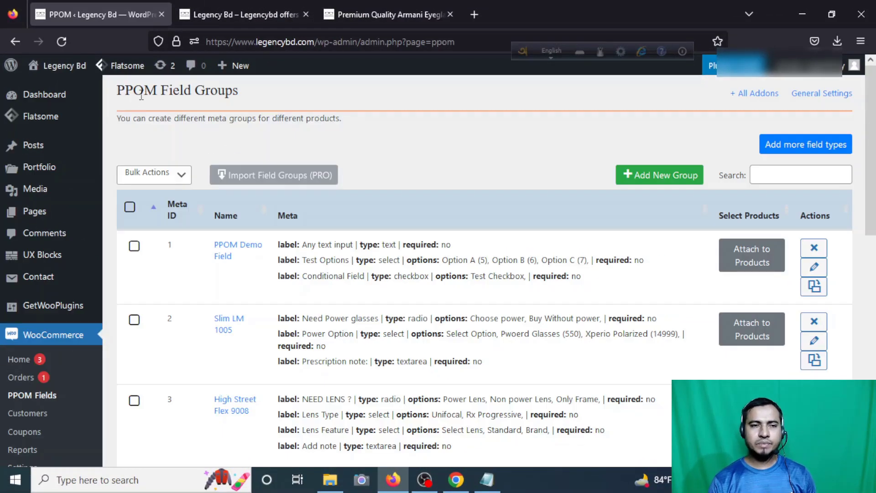
pyautogui.scroll(-10, 179, 98)
pyautogui.scroll(9, 352, 211)
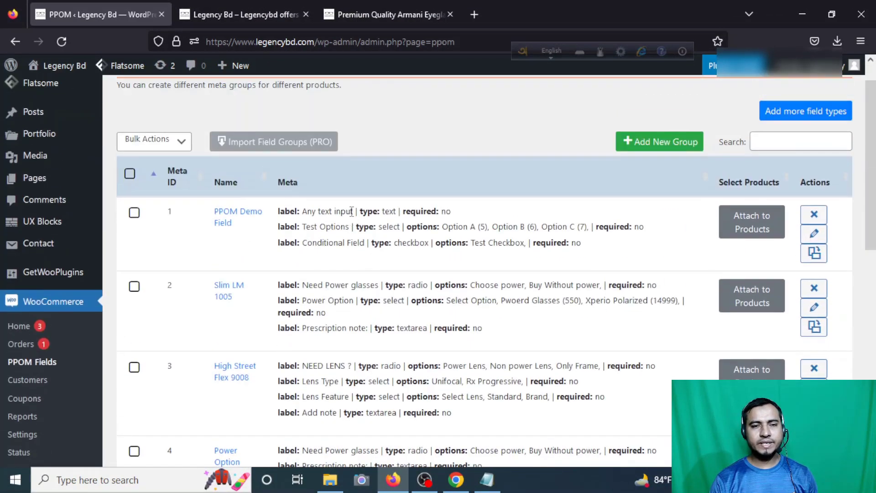
pyautogui.scroll(-3, 261, 246)
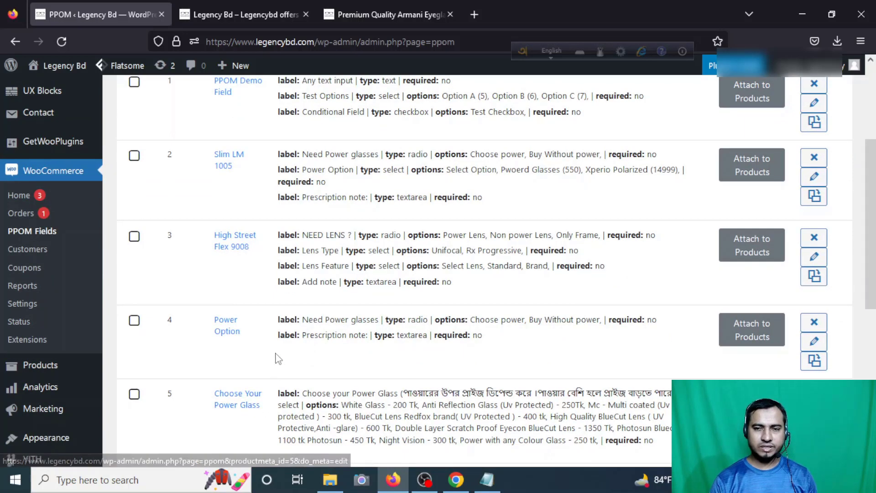
pyautogui.scroll(4, 273, 358)
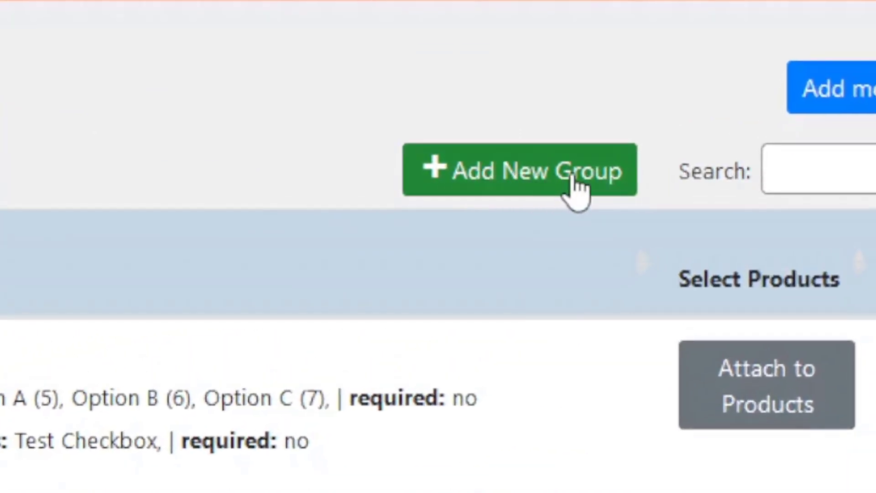
# Create a new PPOM field group with the meta group name "Test group"
pyautogui.click(436, 189)
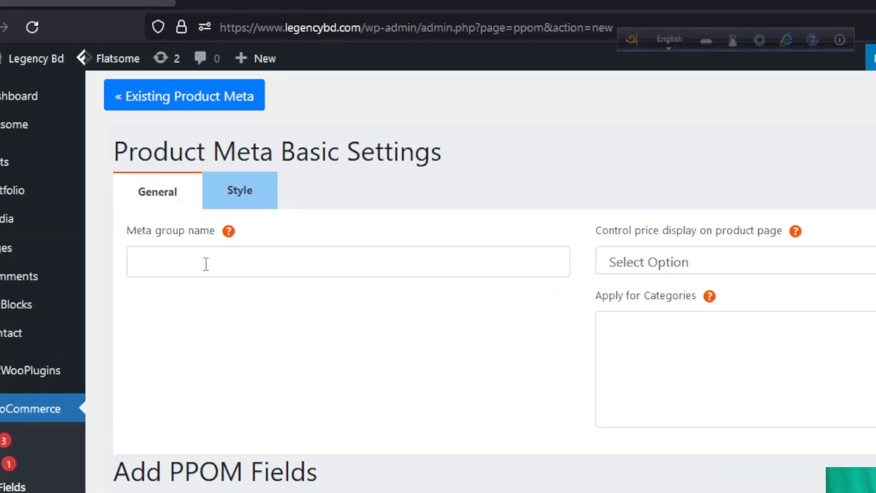
pyautogui.click(195, 223)
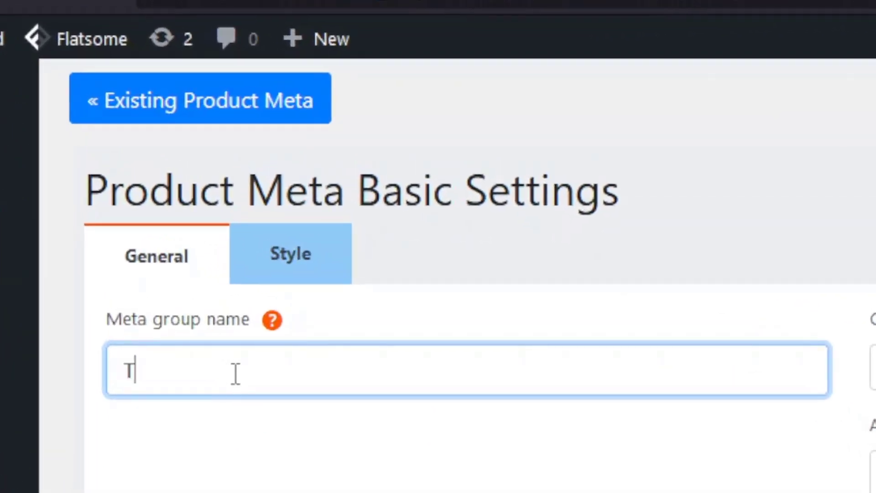
pyautogui.write('Test group')
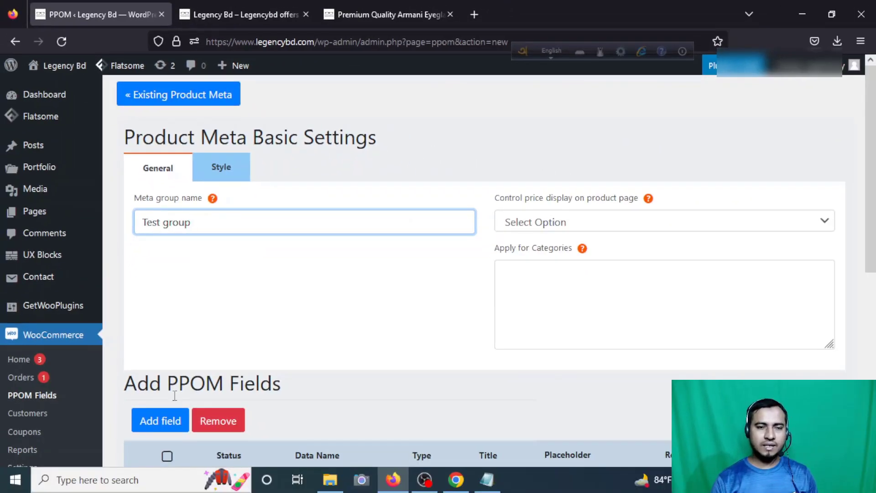
# Open the field type selection for the new group and place the product page's browser tab directly after the admin one for comparison
pyautogui.click(170, 418)
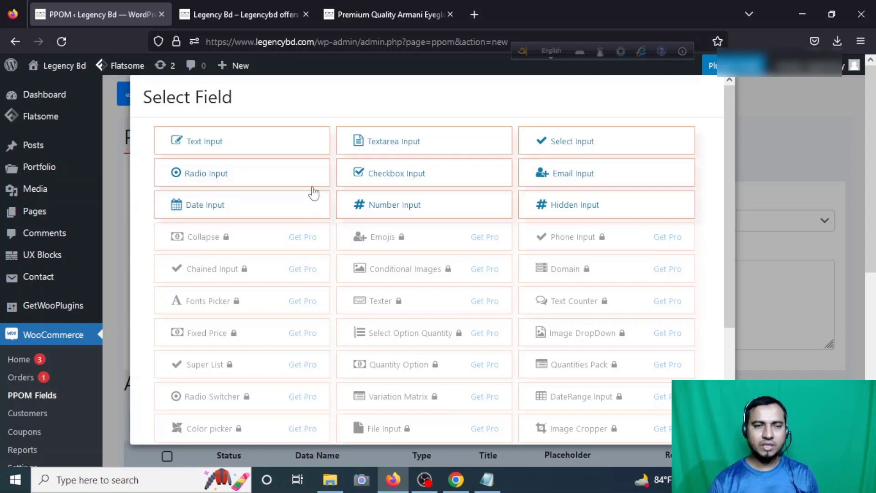
pyautogui.click(374, 14)
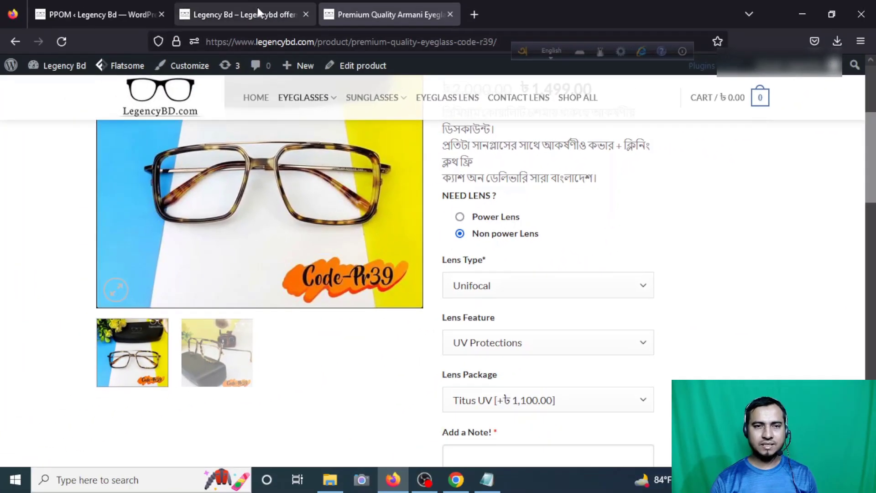
pyautogui.click(257, 12)
pyautogui.moveTo(383, 14); pyautogui.dragTo(251, 13)
pyautogui.click(133, 13)
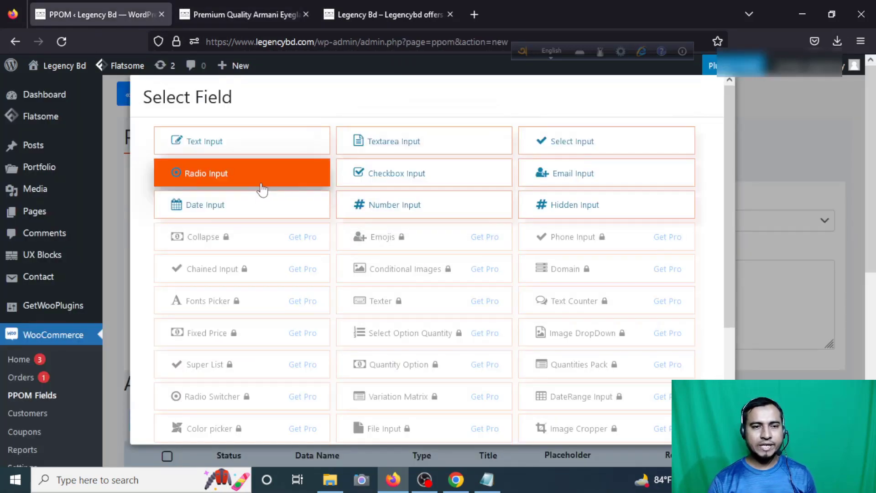
pyautogui.click(280, 3)
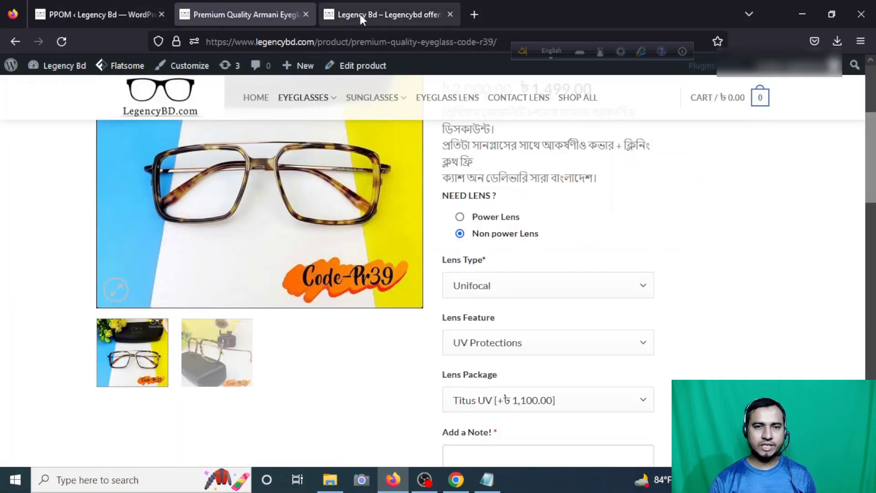
pyautogui.click(98, 14)
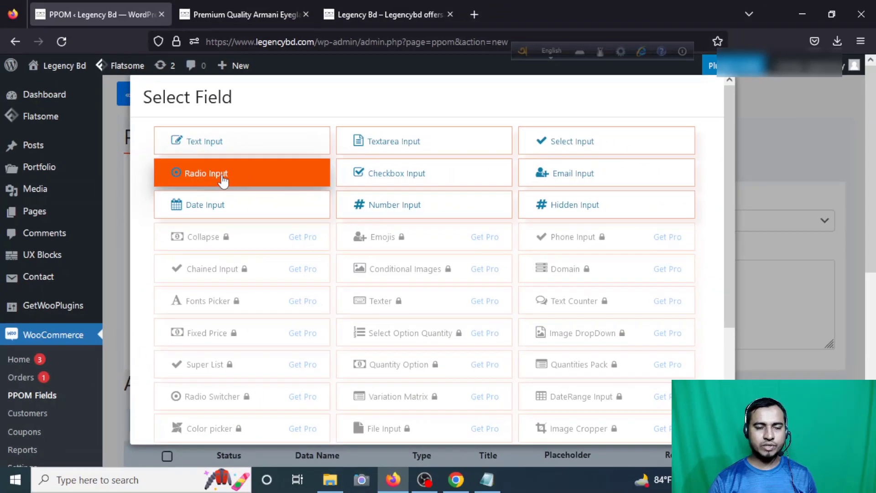
# Set up a radio input field with the title "NEED LENS ?" copied from the product page, and mark it as required
pyautogui.click(304, 182)
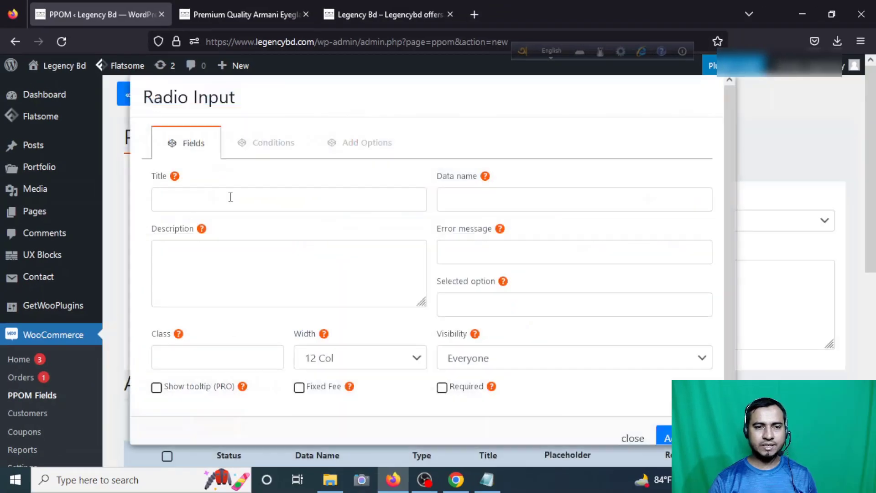
pyautogui.click(183, 199)
pyautogui.click(242, 14)
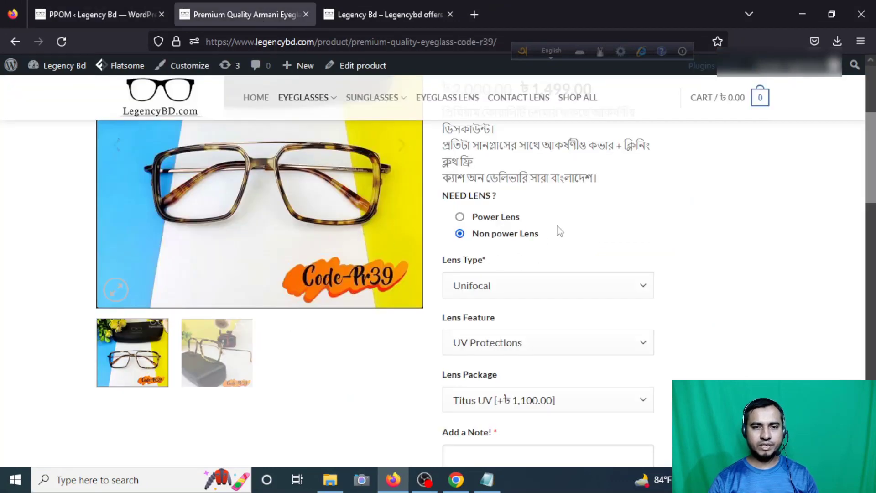
pyautogui.moveTo(503, 196); pyautogui.dragTo(438, 195)
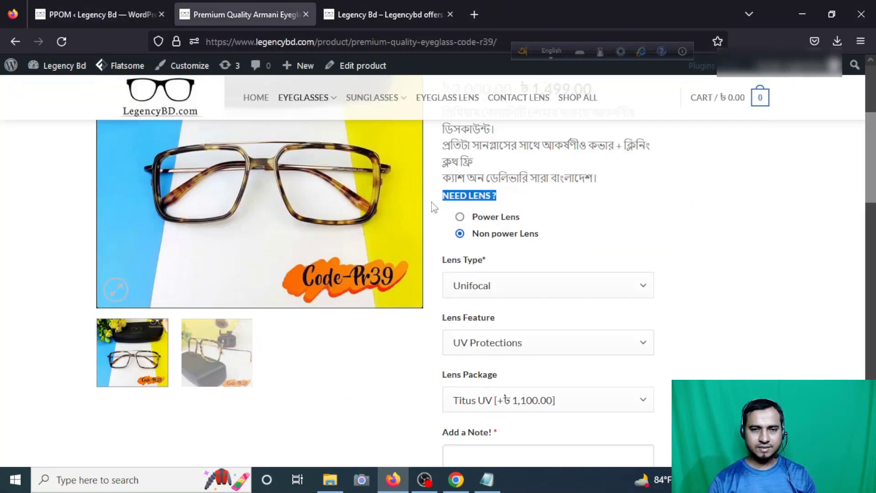
pyautogui.hotkey('ctrl', 'c')
pyautogui.hotkey('ctrl', 'shift', 'Tab')
pyautogui.click(256, 196)
pyautogui.hotkey('ctrl', 'v')
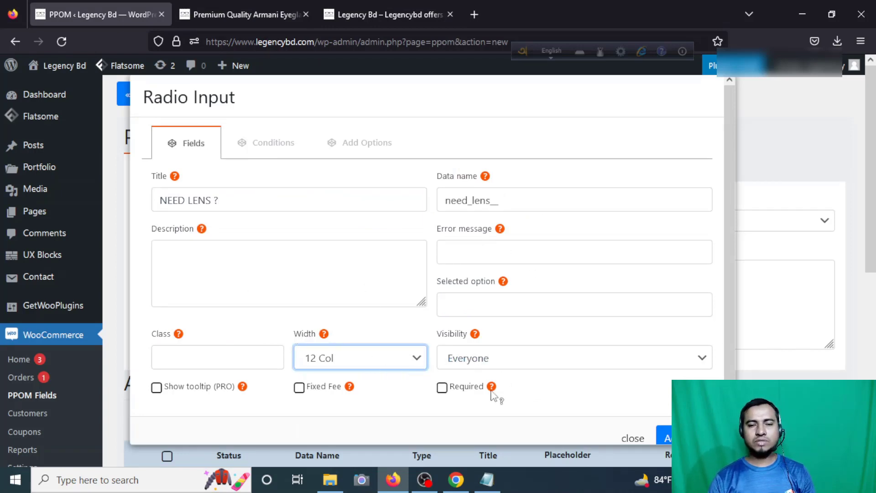
pyautogui.click(441, 388)
pyautogui.scroll(-2, 524, 407)
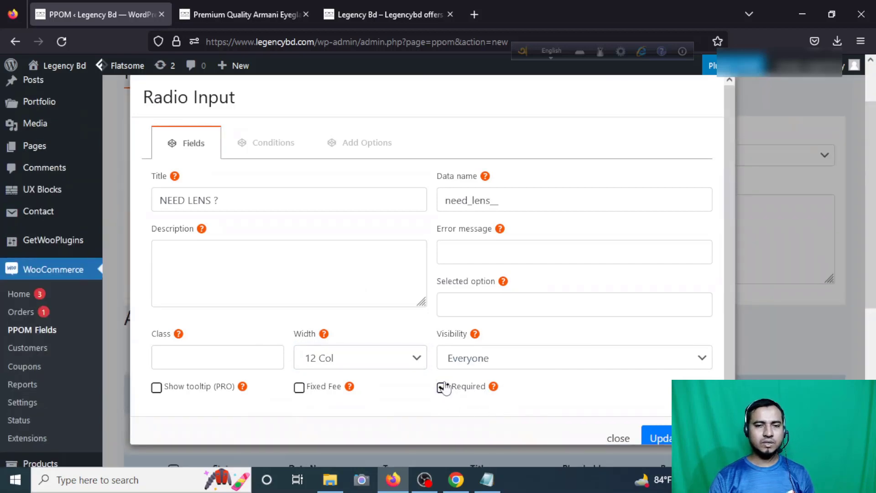
# Add "Power Lens" as the first option of the NEED LENS ? radio field, copying the text from the product page
pyautogui.click(366, 150)
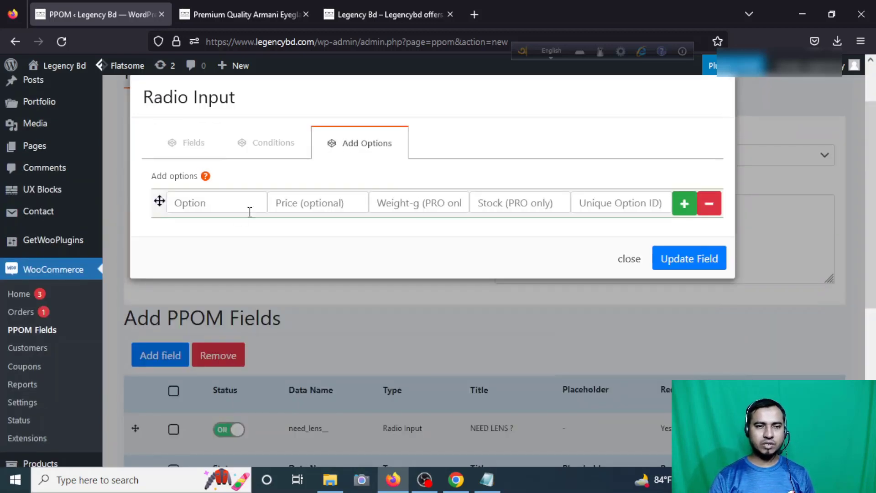
pyautogui.click(223, 205)
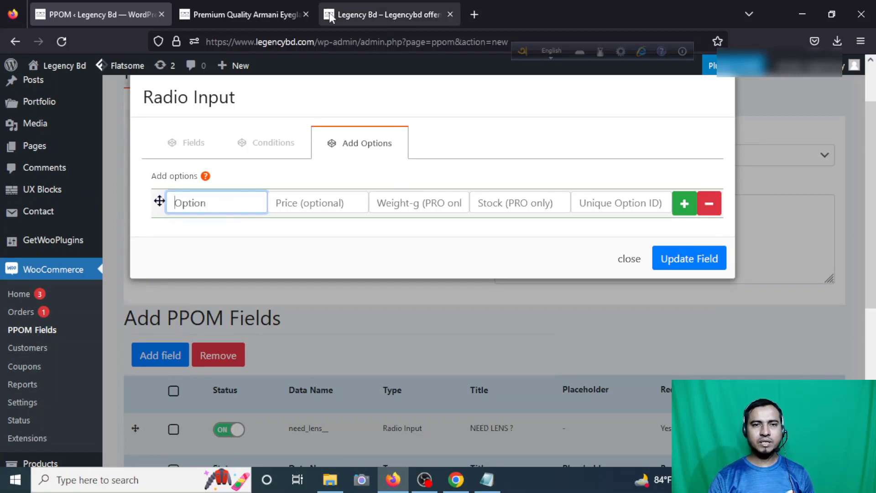
pyautogui.click(242, 15)
pyautogui.moveTo(531, 217); pyautogui.dragTo(474, 220)
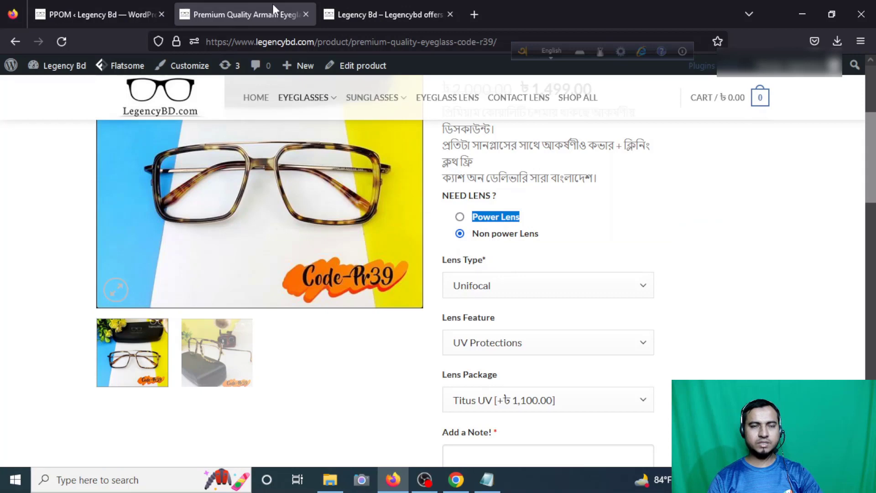
pyautogui.click(111, 9)
pyautogui.click(214, 208)
pyautogui.hotkey('ctrl', 'v')
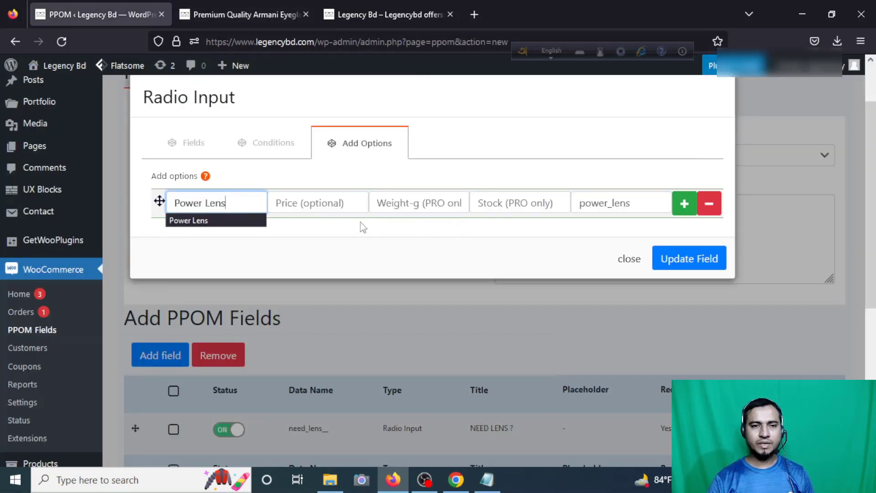
pyautogui.click(332, 204)
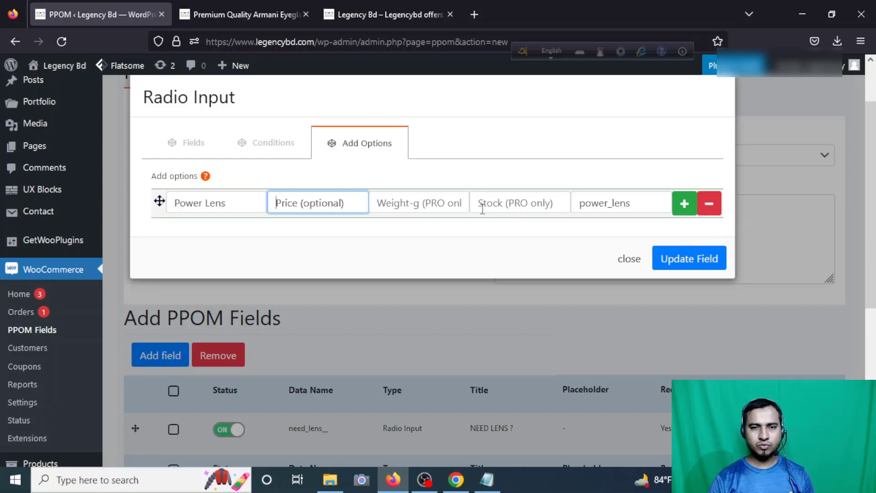
pyautogui.click(506, 202)
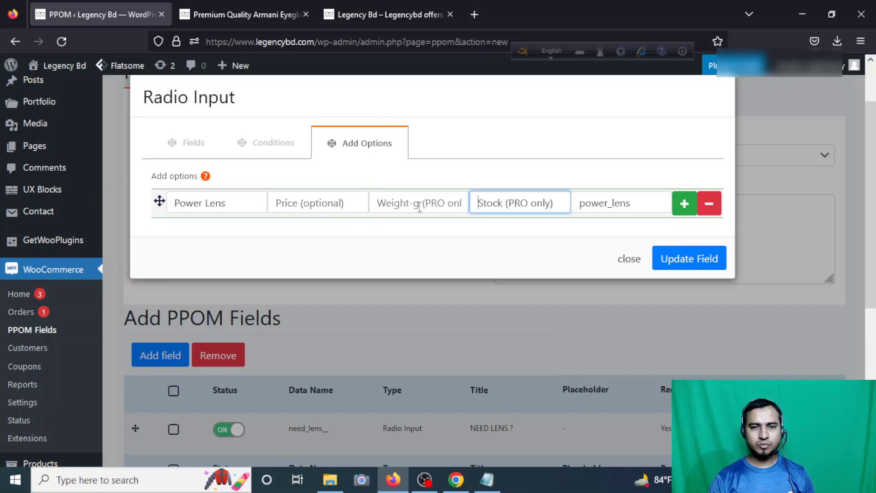
pyautogui.click(411, 202)
pyautogui.click(574, 236)
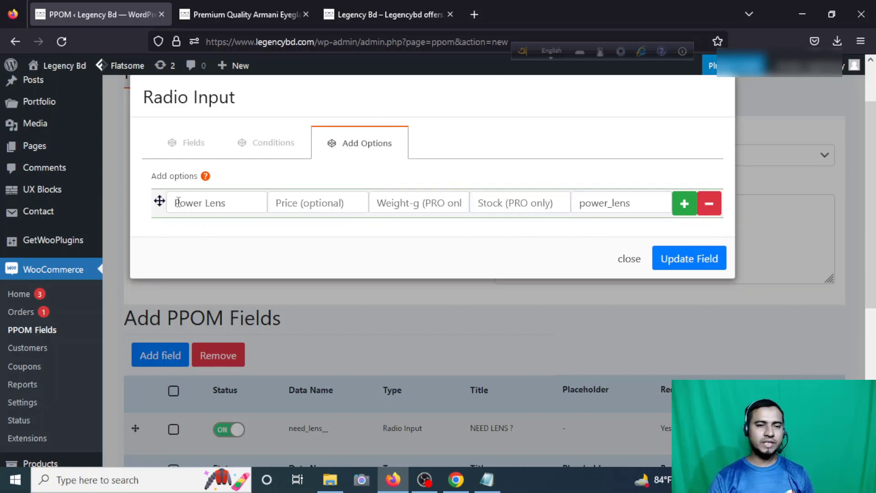
# Add a second radio option "Non power Lens", copied from the product page, and update the field
pyautogui.click(682, 204)
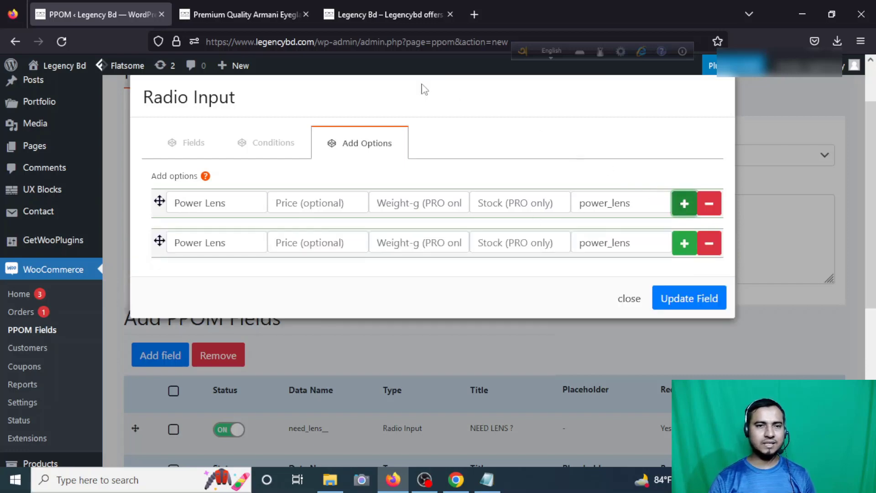
pyautogui.click(234, 12)
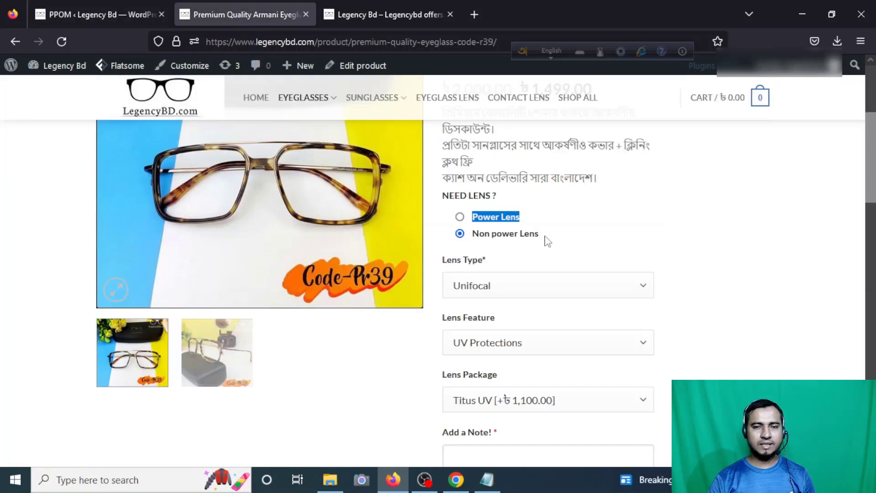
pyautogui.moveTo(544, 237); pyautogui.dragTo(476, 235)
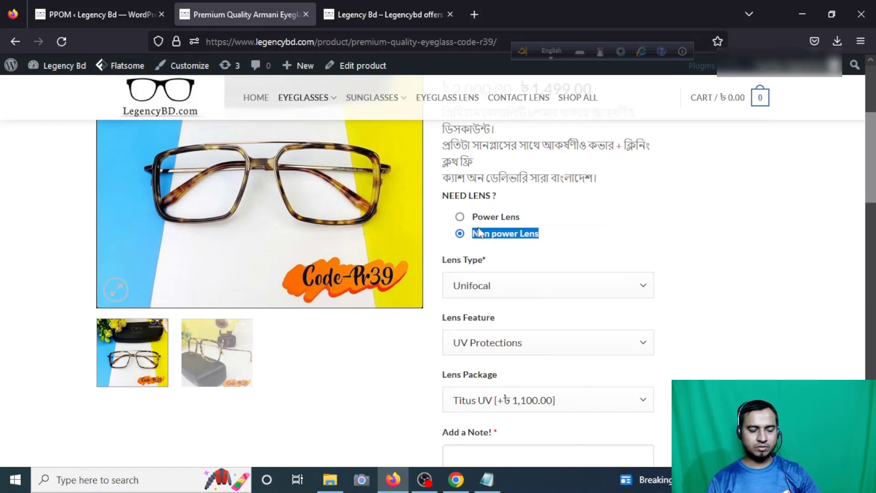
pyautogui.hotkey('ctrl', 'c')
pyautogui.hotkey('ctrl', 'pageup')
pyautogui.hotkey('ctrl', 'v')
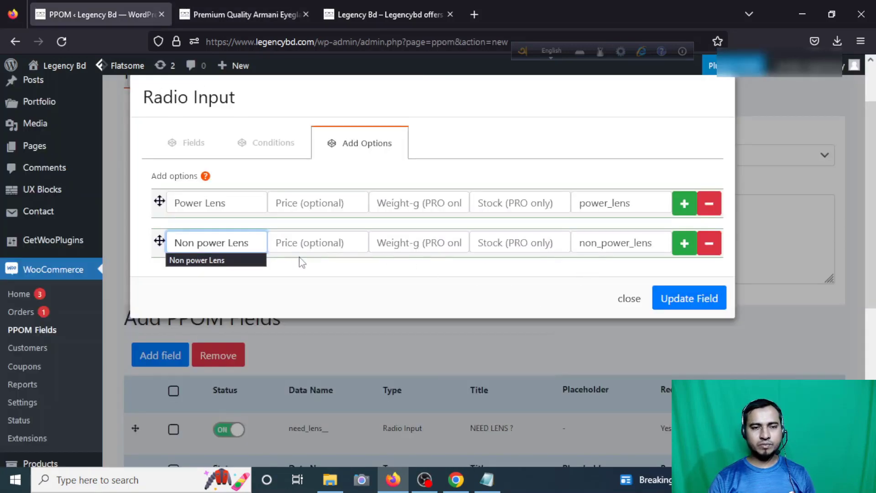
pyautogui.click(704, 305)
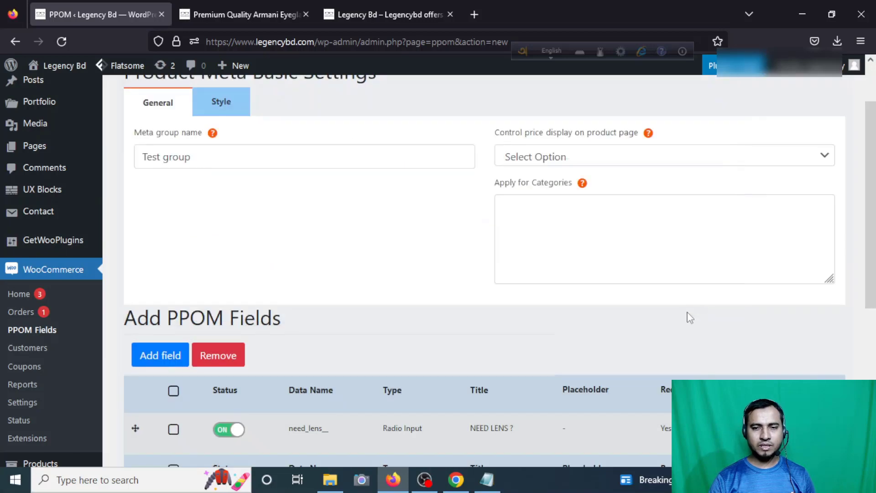
# Copy the "Lens Type*" label from the product page and check the choices in its dropdown
pyautogui.scroll(-3, 630, 328)
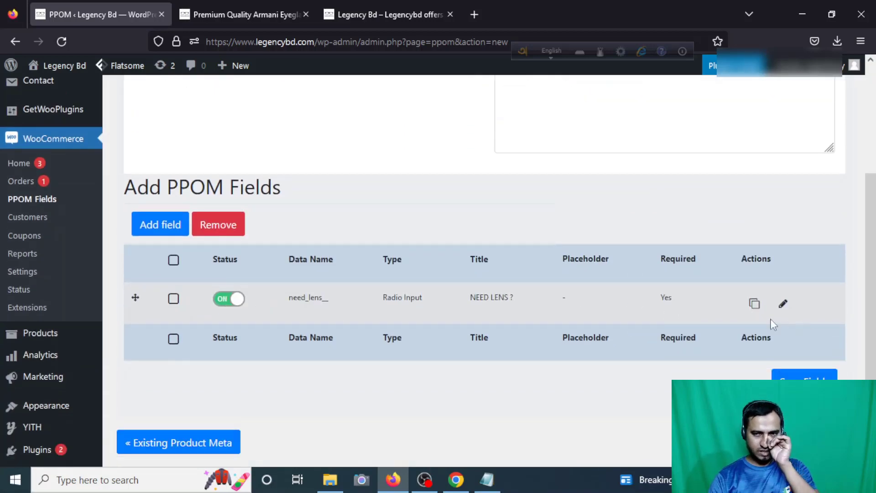
pyautogui.scroll(3, 611, 320)
pyautogui.click(249, 15)
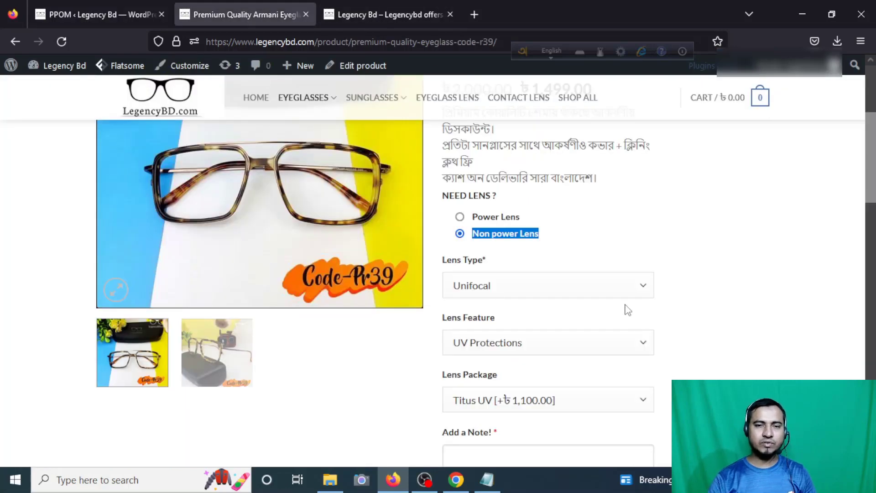
pyautogui.moveTo(488, 263); pyautogui.dragTo(436, 265)
pyautogui.click(133, 10)
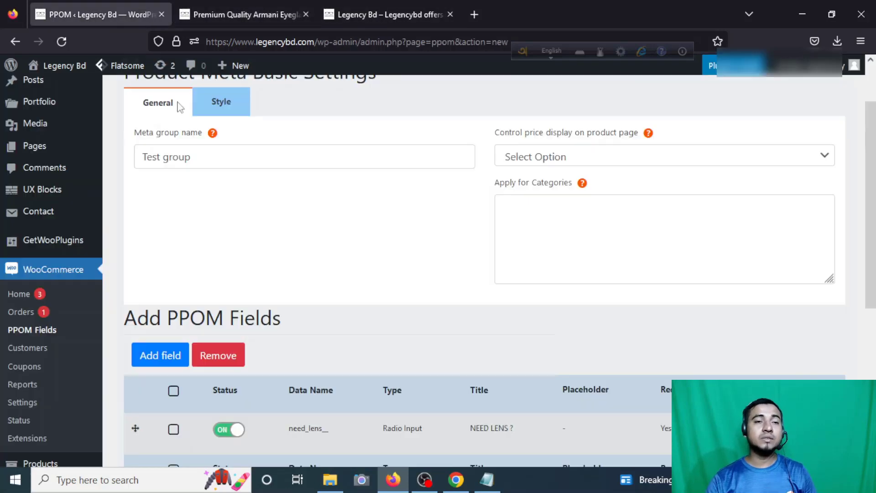
pyautogui.scroll(2, 488, 307)
pyautogui.click(237, 14)
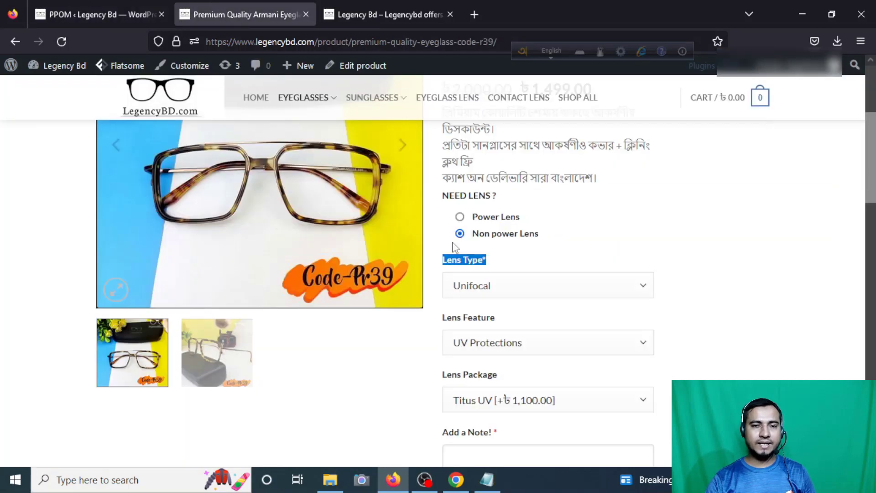
pyautogui.click(630, 293)
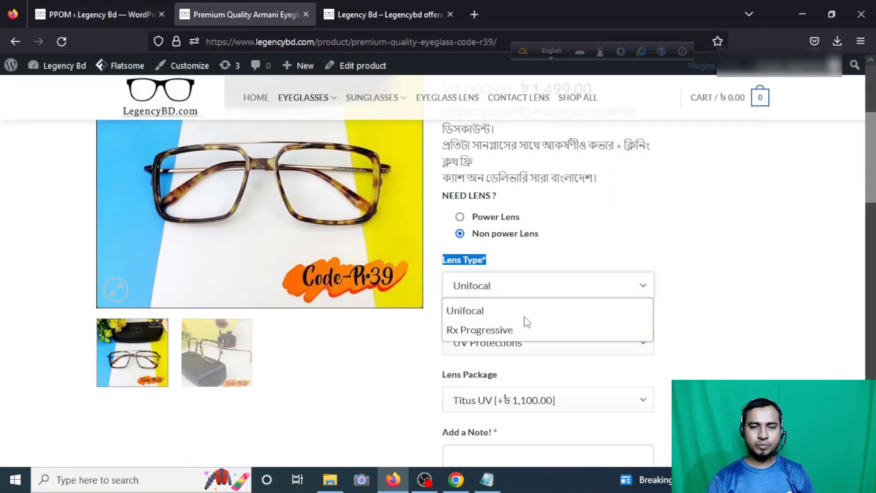
pyautogui.click(605, 294)
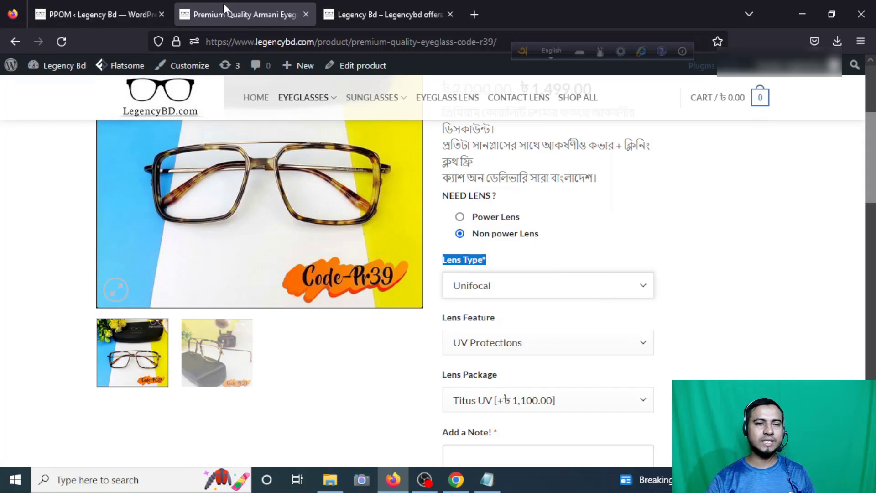
# Start a new Select Input field in the test group and give it the title "Lens Type*"
pyautogui.click(98, 14)
pyautogui.scroll(-4, 250, 237)
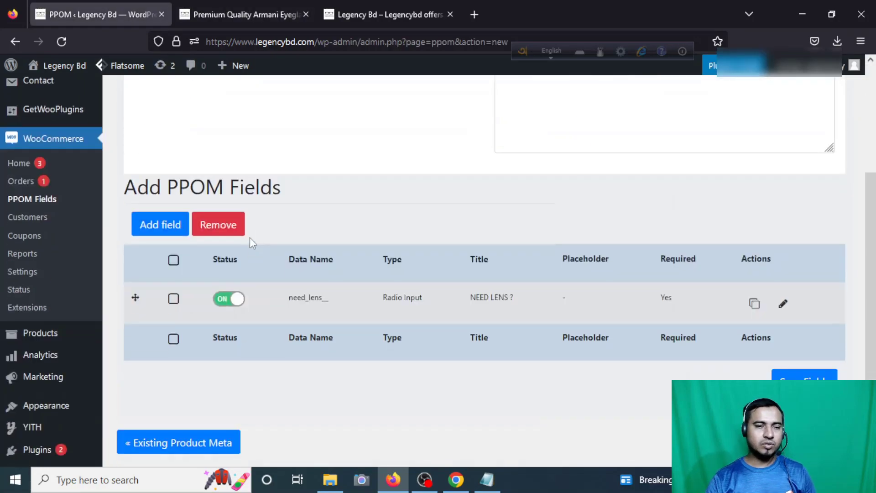
pyautogui.click(155, 230)
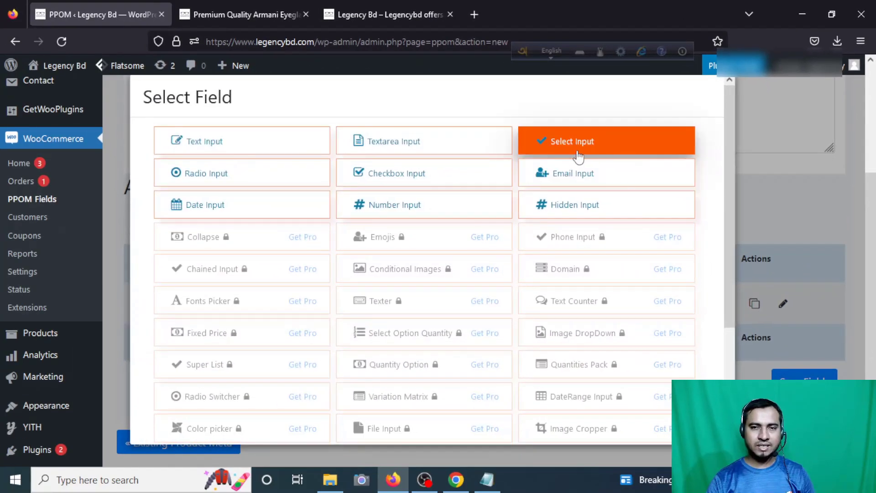
pyautogui.click(283, 268)
pyautogui.click(259, 198)
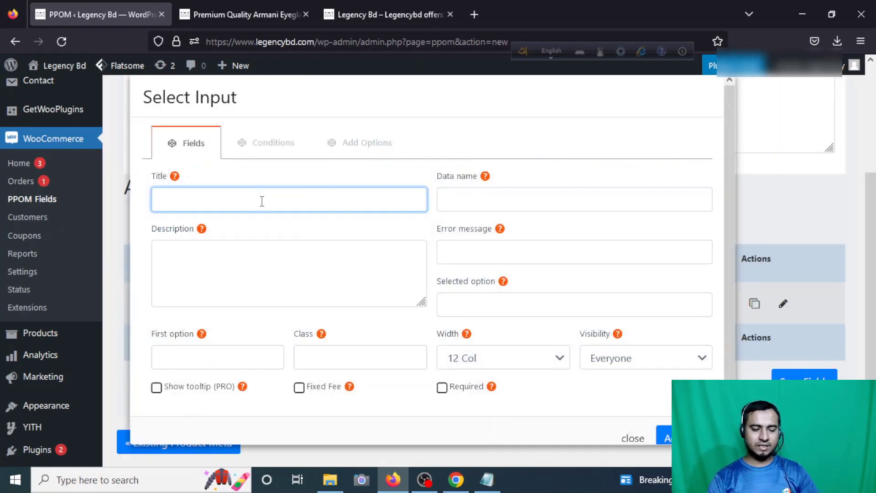
pyautogui.write('Lens Type*')
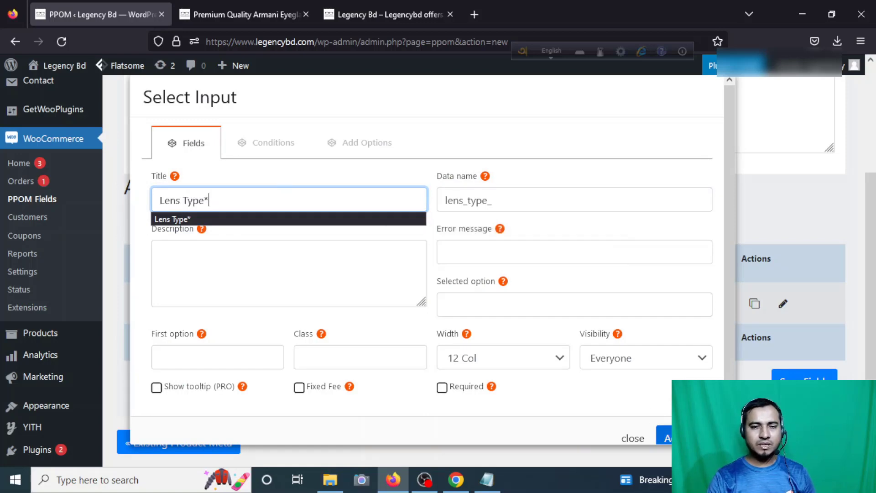
# Check the product page's lens type choices and enter "Unifocal" as the first option of the select field
pyautogui.click(352, 144)
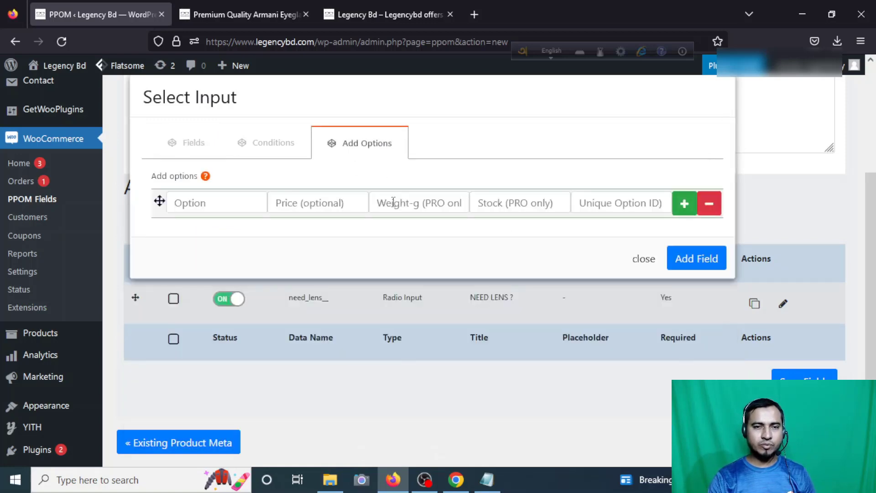
pyautogui.click(211, 6)
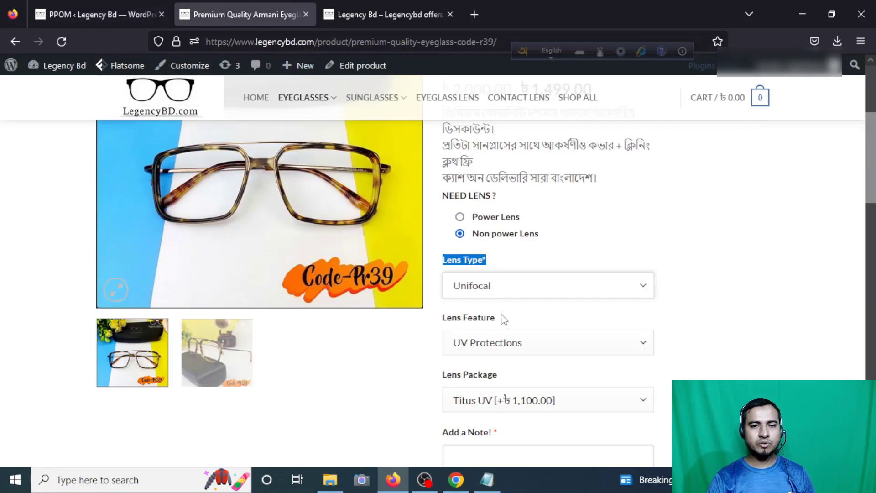
pyautogui.click(522, 287)
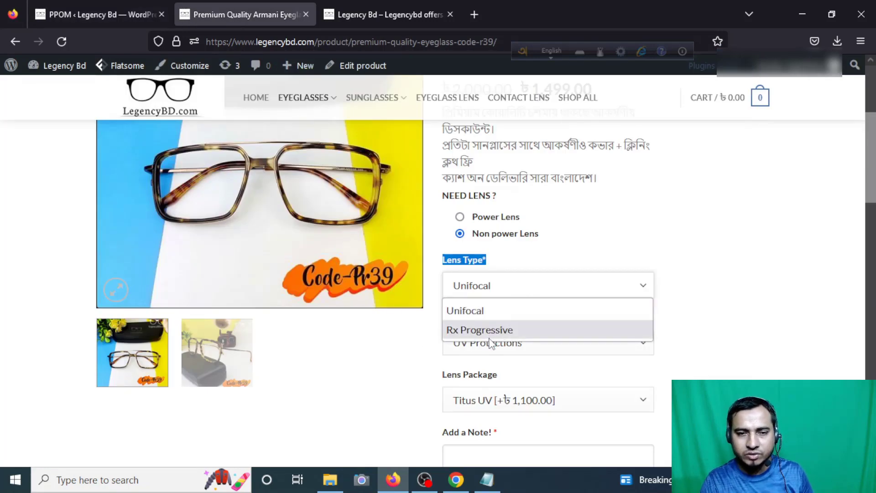
pyautogui.click(60, 11)
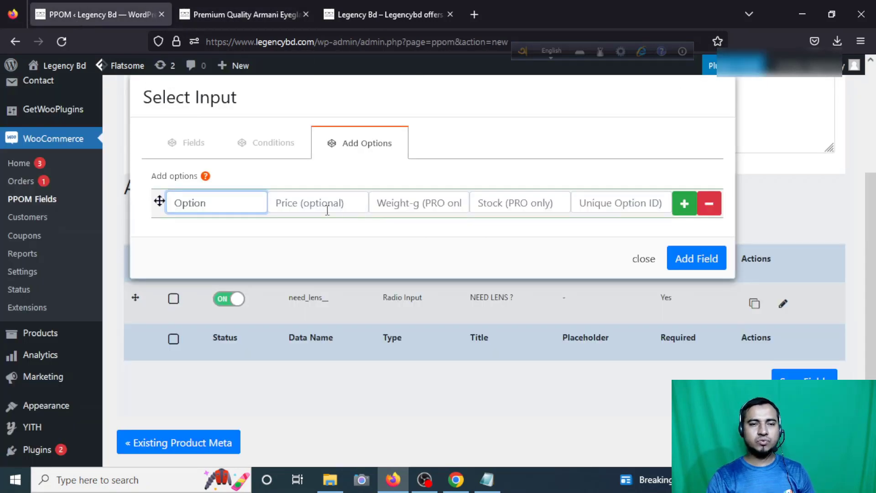
pyautogui.click(248, 201)
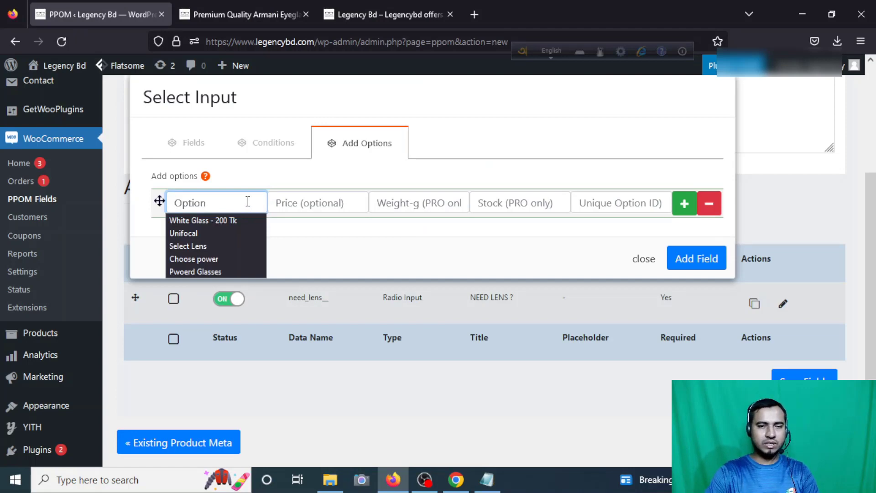
pyautogui.click(183, 233)
# Add "Rx Progressive" as the second lens type option and add the select field to the group
pyautogui.click(684, 203)
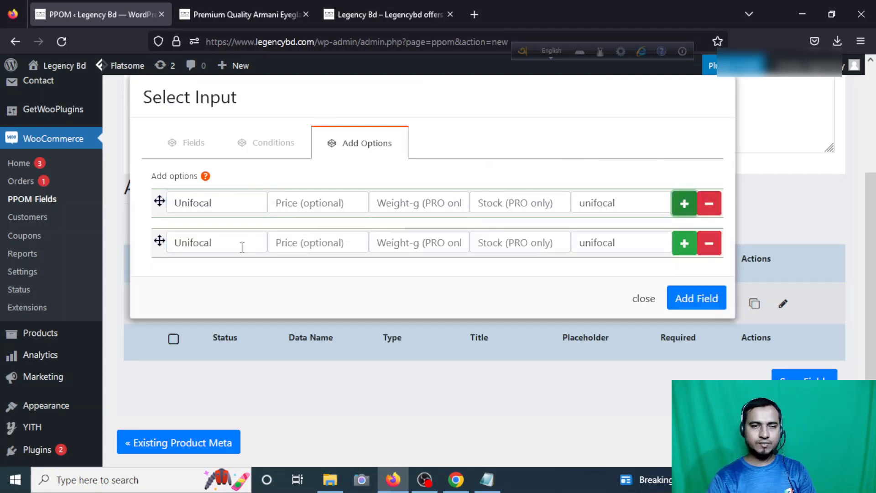
pyautogui.click(242, 247)
pyautogui.doubleClick(241, 247)
pyautogui.write('Rx Progressive')
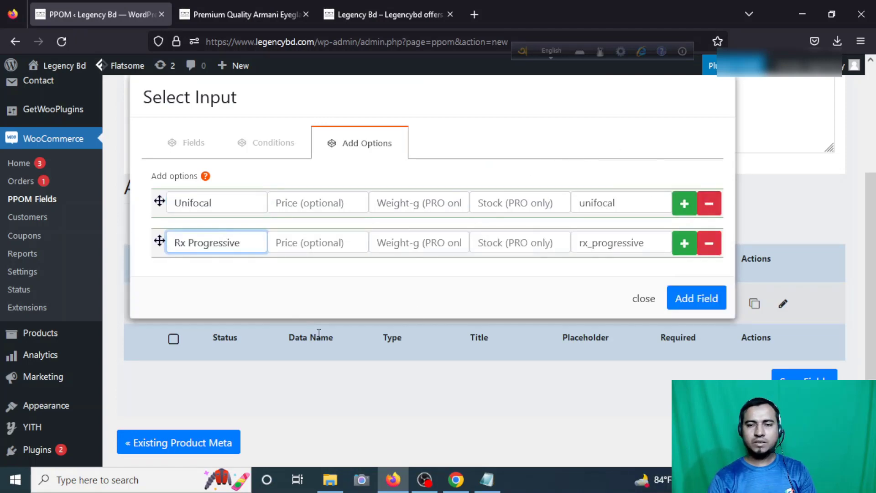
pyautogui.click(673, 292)
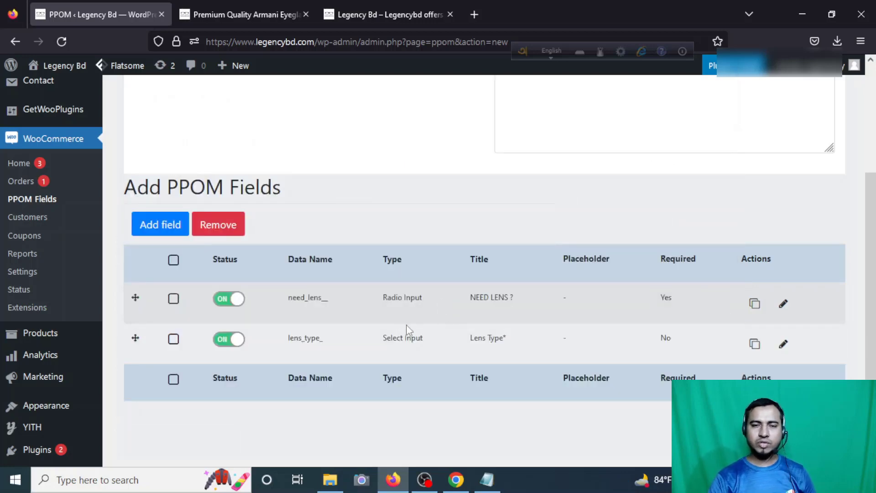
# Start a new Select Input field titled "Lens Feature", taking the title from the label on the product page
pyautogui.click(265, 17)
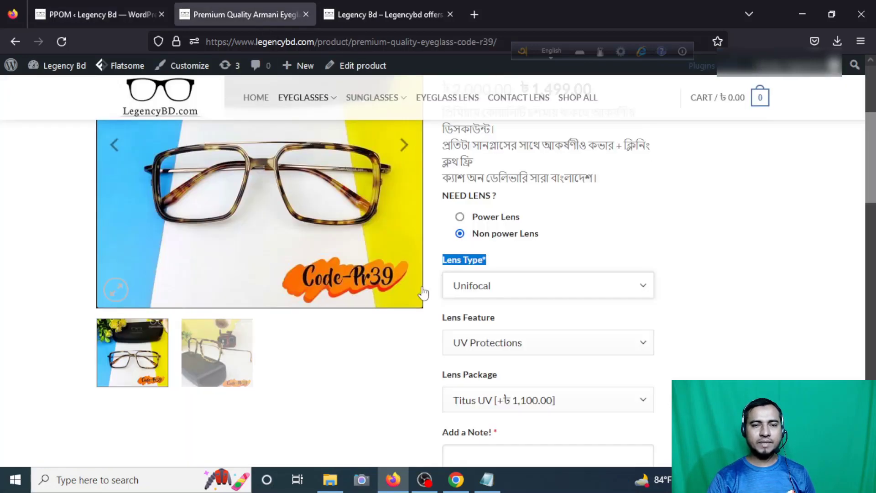
pyautogui.scroll(-2, 541, 310)
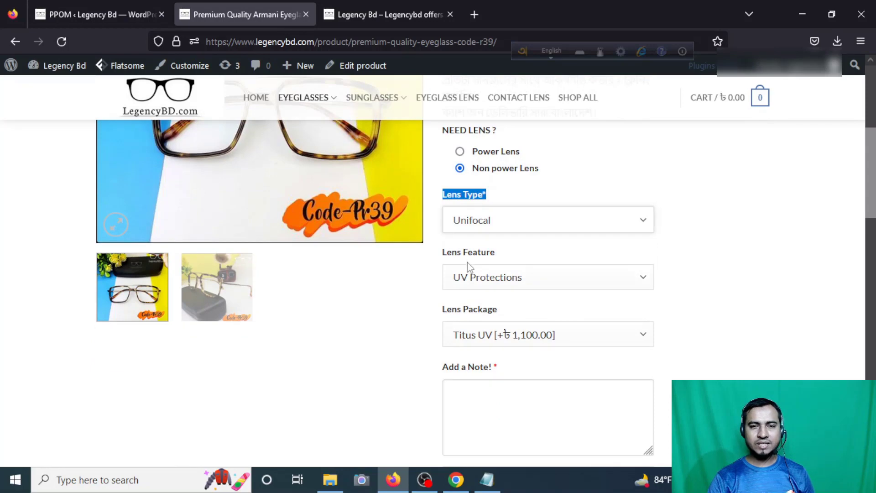
pyautogui.moveTo(499, 257); pyautogui.dragTo(444, 258)
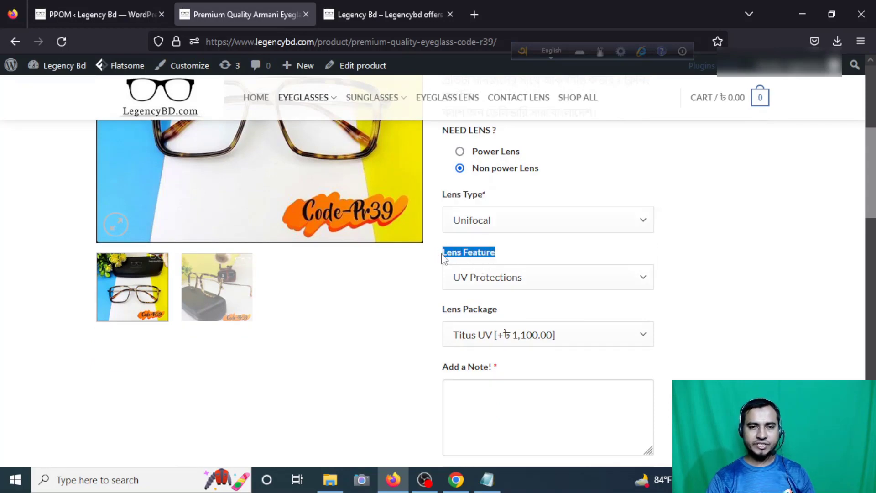
pyautogui.click(91, 14)
pyautogui.click(161, 224)
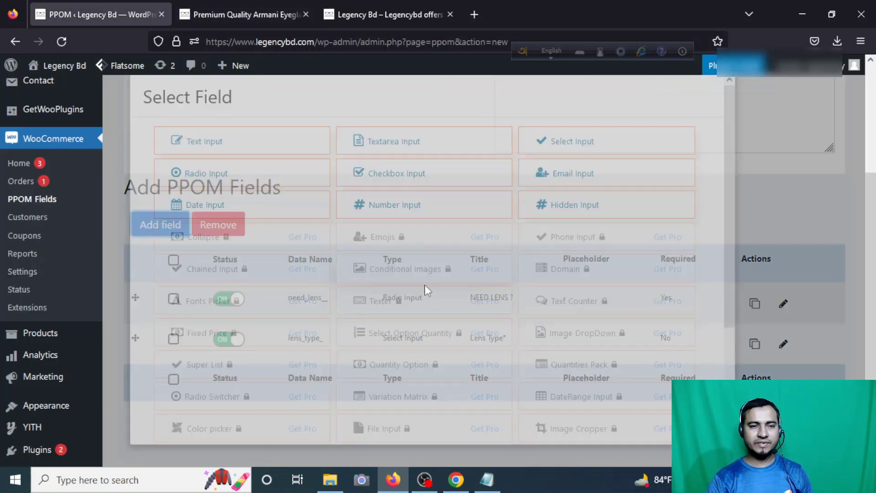
pyautogui.click(556, 150)
pyautogui.click(309, 195)
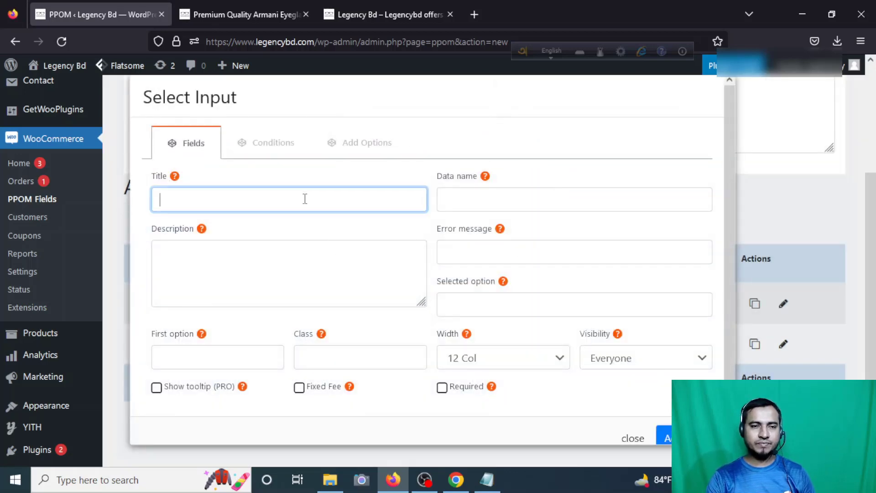
pyautogui.write('Lens Feature')
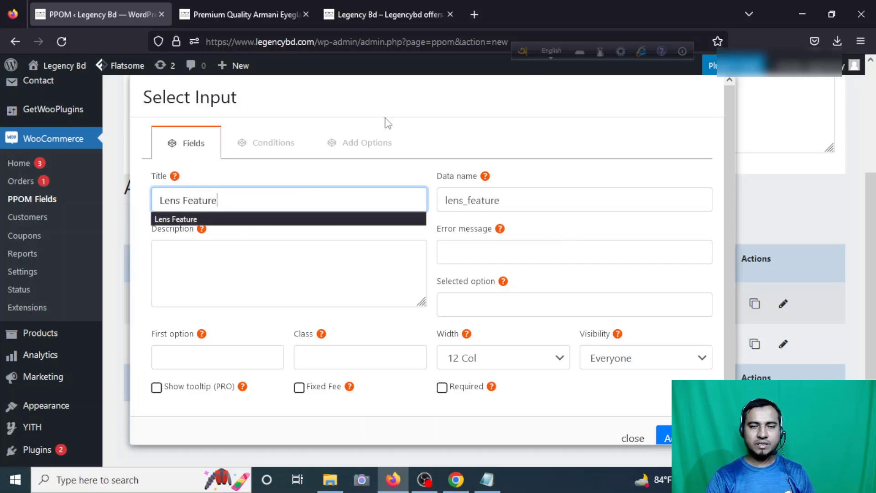
# Enter the product page's lens feature choices Select Lens, UV Protections, Blue/Computer Lens, Photosun and Sunglass as options and add the field to the group
pyautogui.click(372, 143)
pyautogui.hotkey('ctrl', 'Tab')
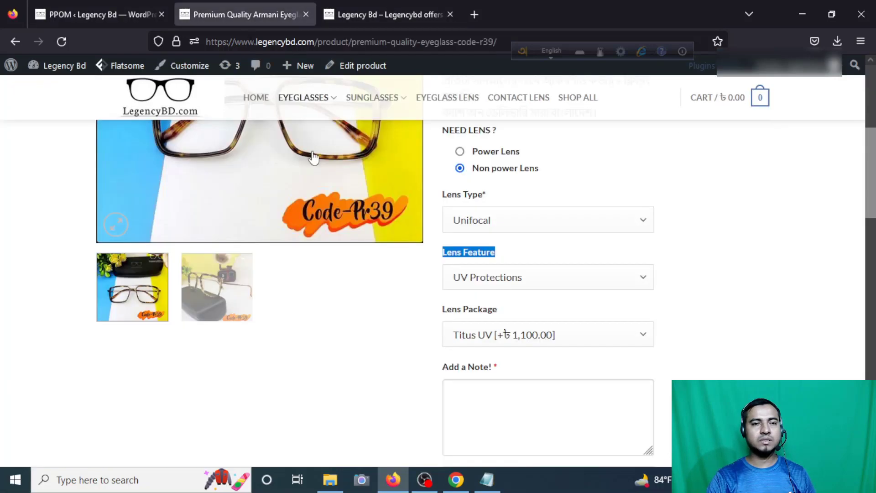
pyautogui.click(532, 277)
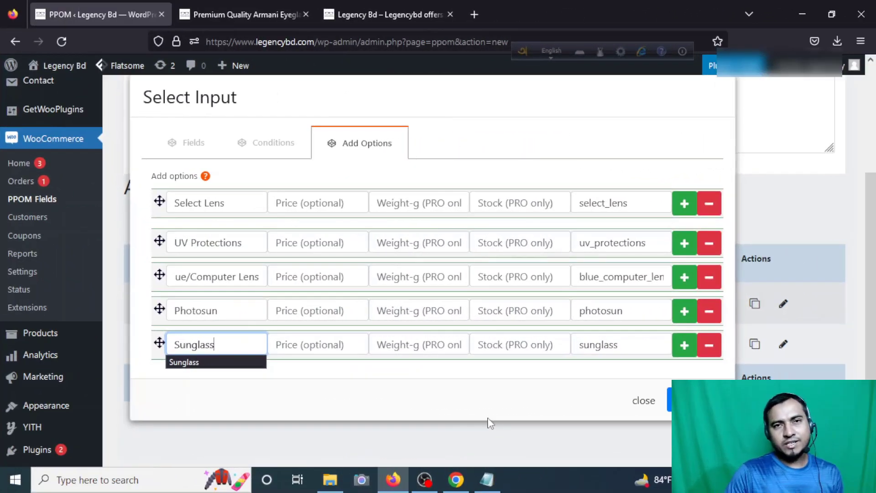
pyautogui.click(403, 405)
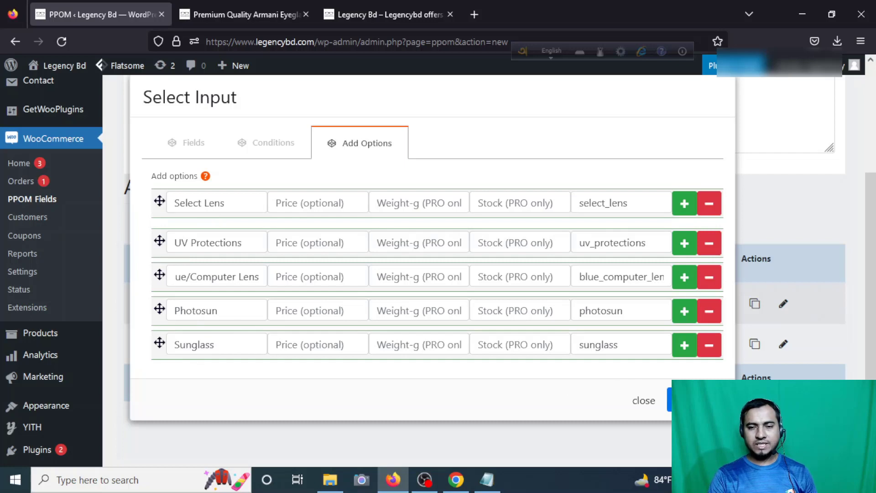
pyautogui.press('Escape')
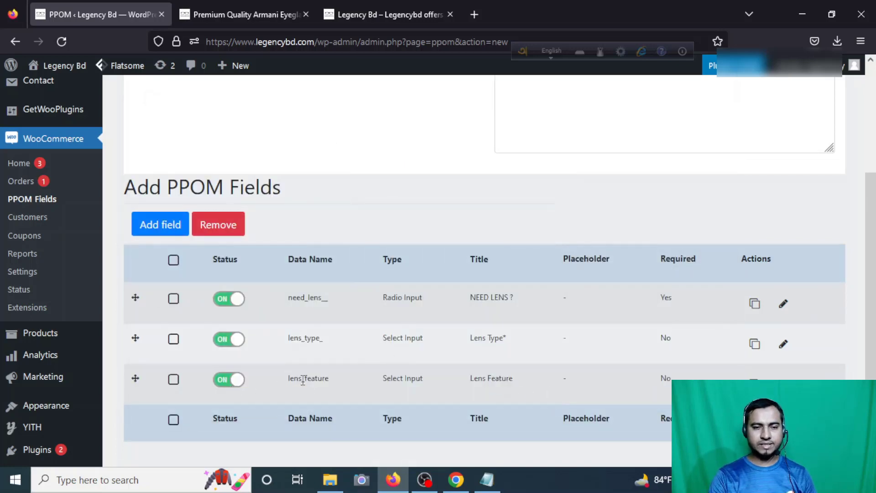
# Copy the "Lens Package" label from the product page and use it as the title of a new Select Input field
pyautogui.click(258, 15)
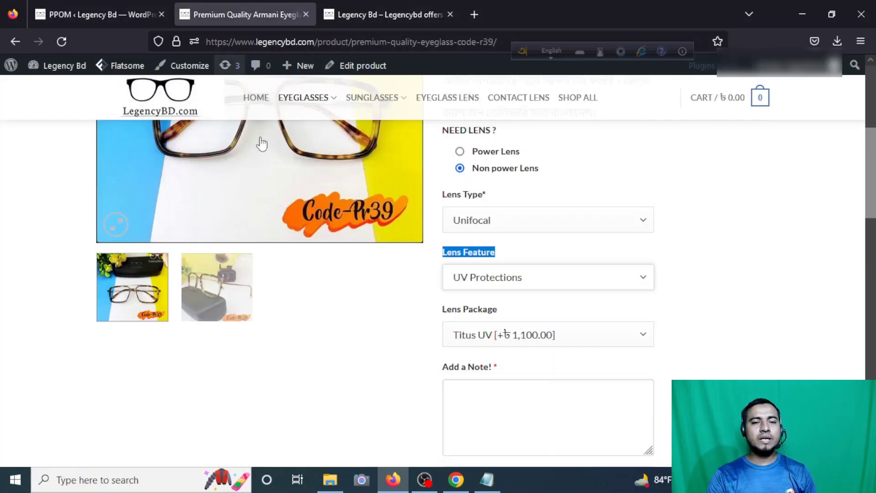
pyautogui.scroll(-1, 470, 302)
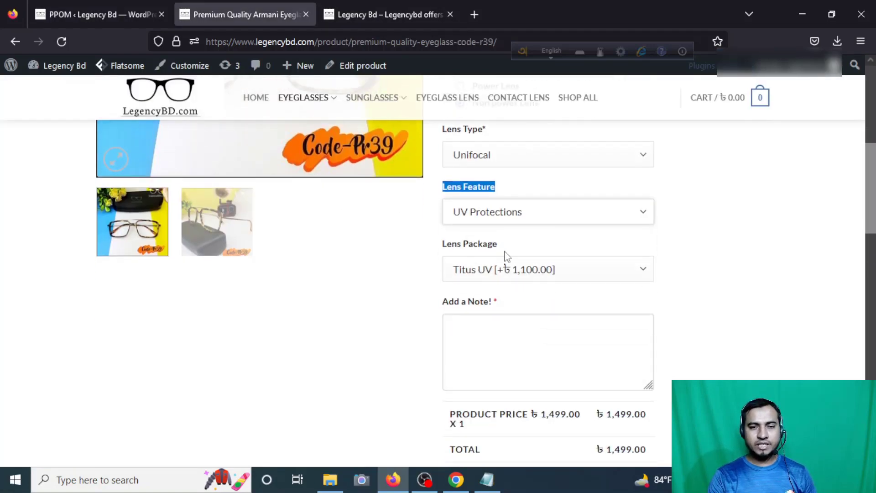
pyautogui.moveTo(514, 249); pyautogui.dragTo(438, 250)
pyautogui.hotkey('ctrl', 'c')
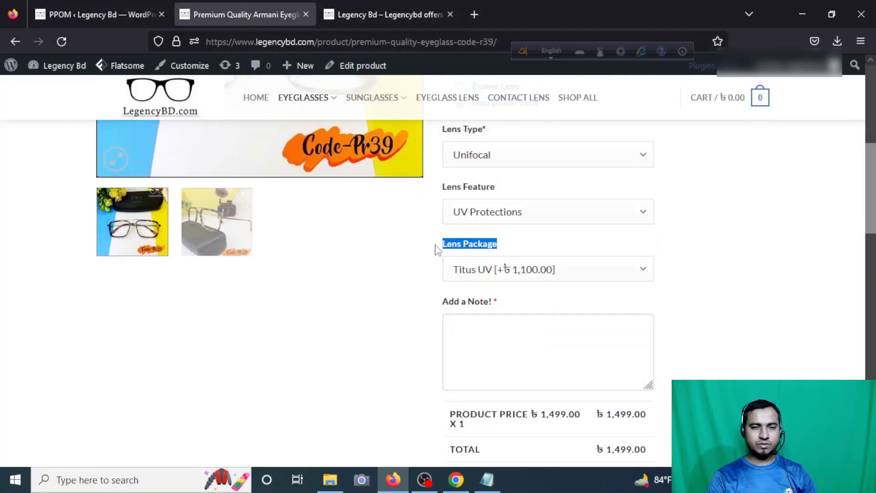
pyautogui.click(84, 6)
pyautogui.click(172, 225)
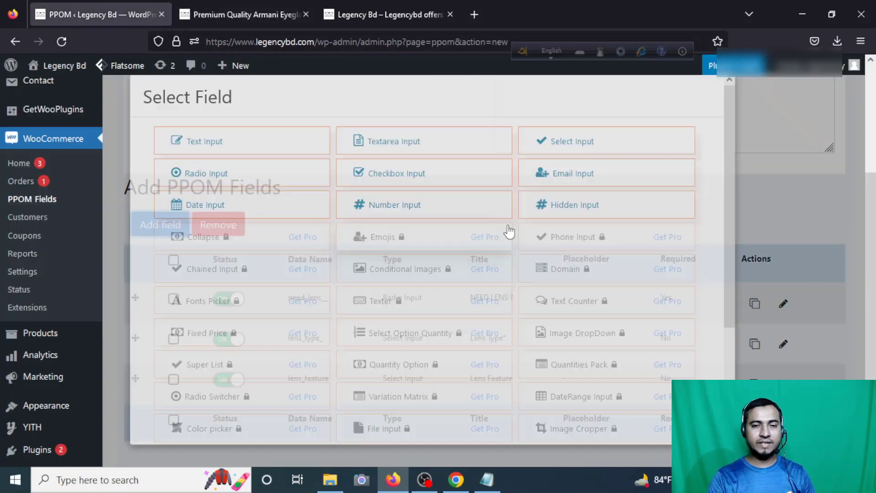
pyautogui.click(592, 143)
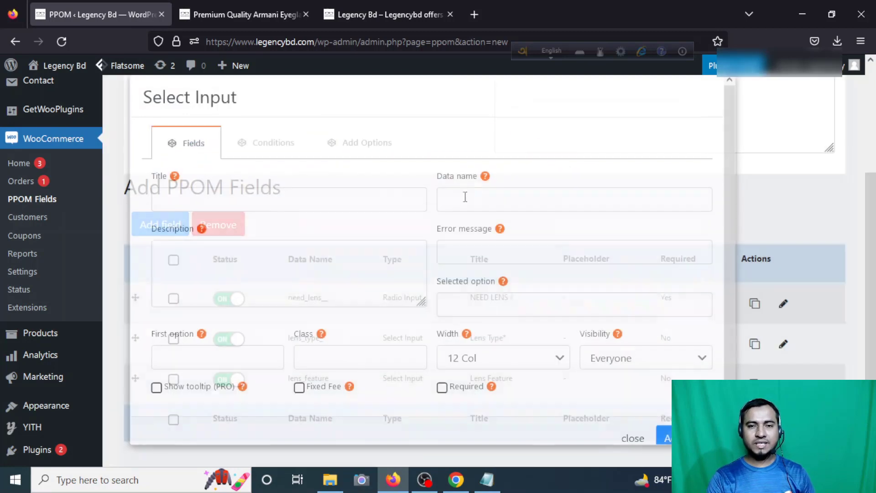
pyautogui.click(215, 197)
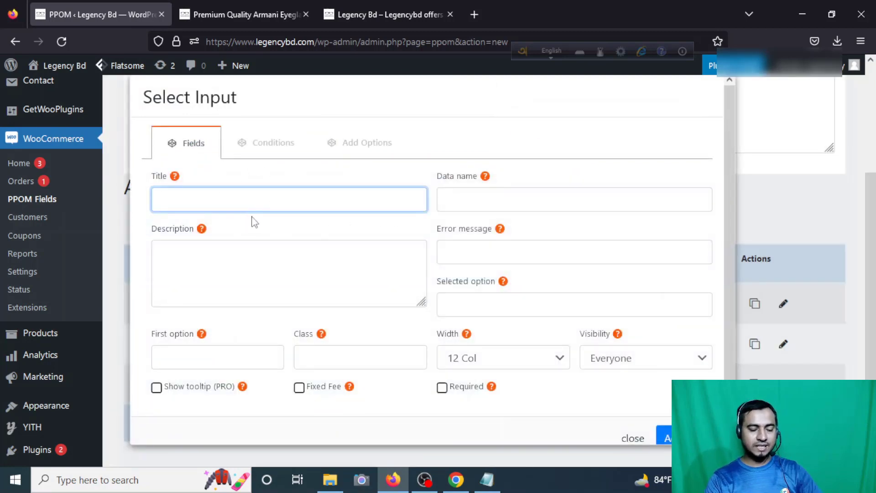
pyautogui.hotkey('ctrl', 'v')
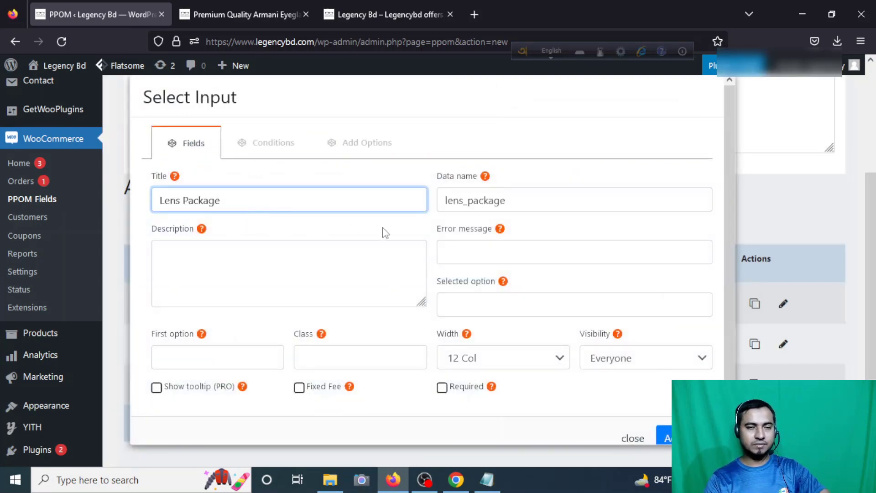
# Open the Lens Package field's option settings and check the package choices and prices in the product page's dropdown
pyautogui.click(365, 148)
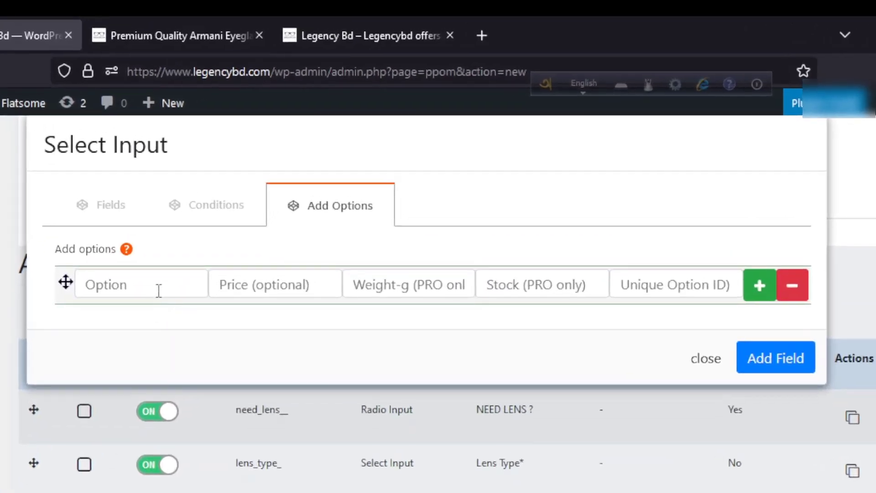
pyautogui.click(174, 208)
pyautogui.click(165, 30)
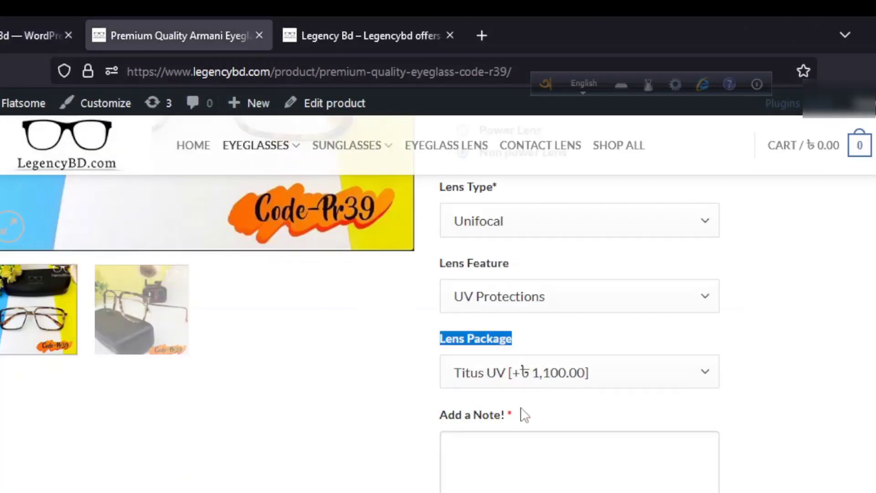
pyautogui.scroll(-2, 557, 374)
pyautogui.scroll(2, 576, 350)
pyautogui.click(683, 367)
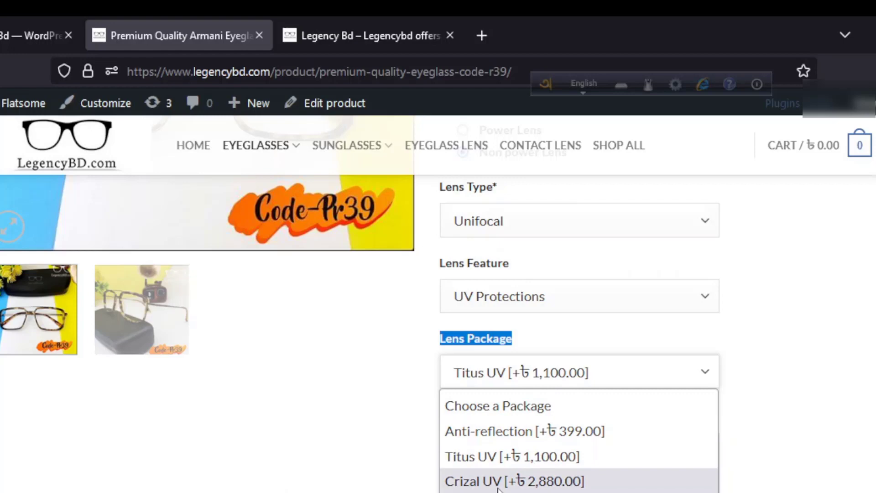
# Enter the options Choose A Package, Anti-reflection (399), Titus UV (1100), Crizal UV (2880) and Anti Blue (799), and add the field to the group
pyautogui.hotkey('ctrl', 'pageup')
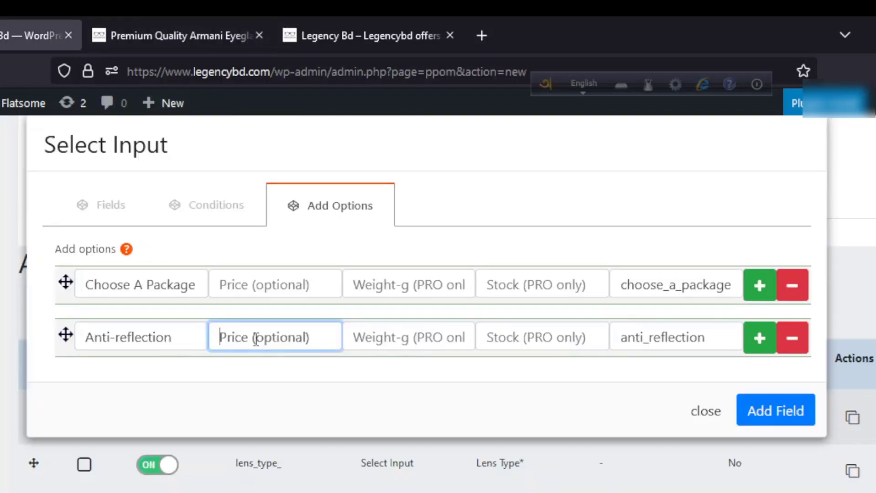
pyautogui.write('399')
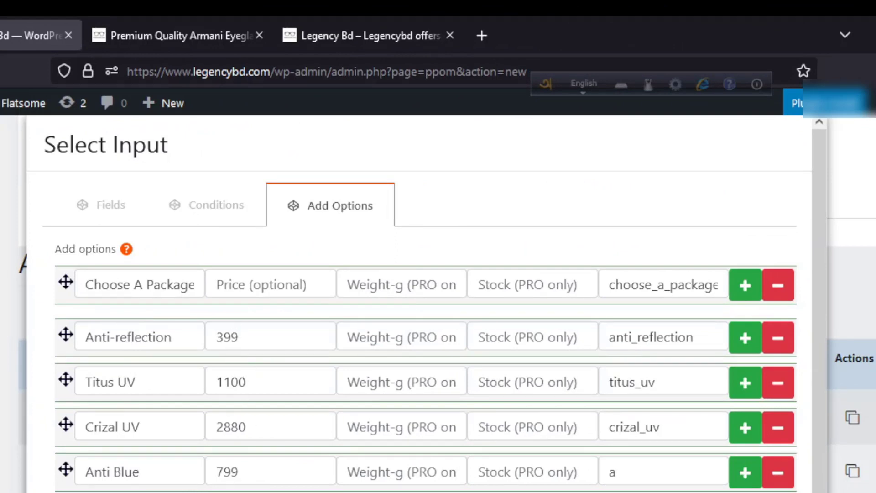
pyautogui.press('Escape')
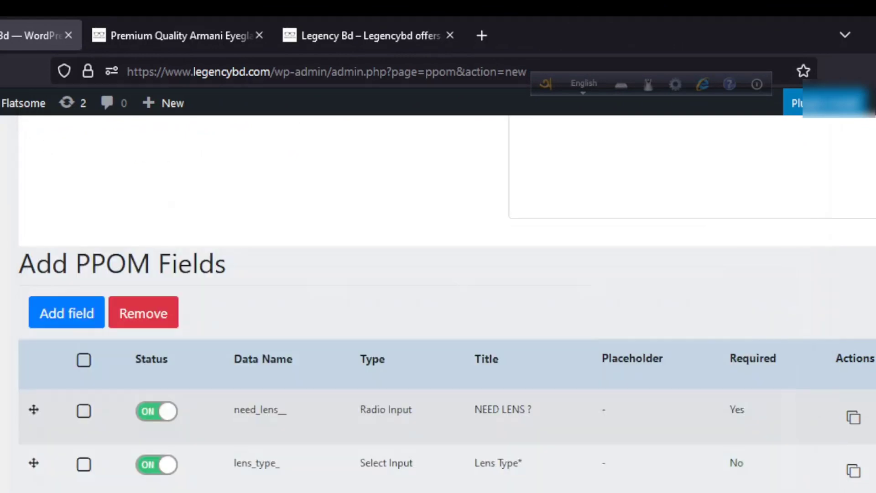
pyautogui.scroll(-4, 438, 296)
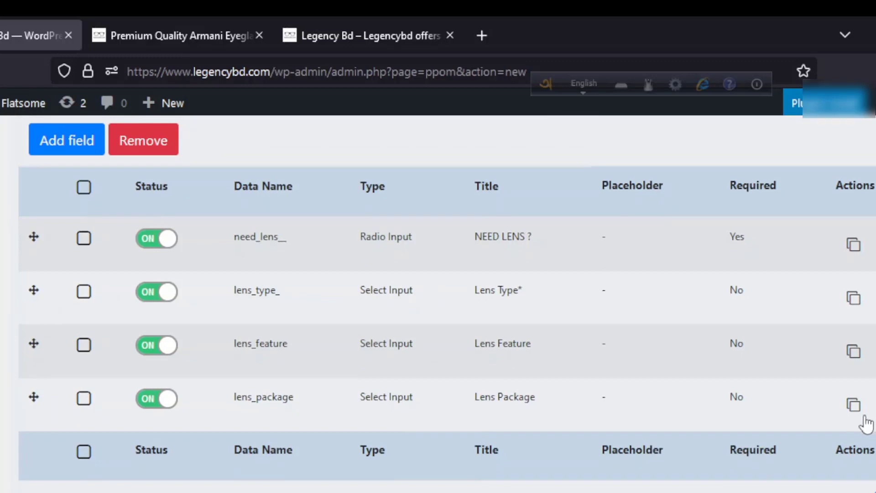
# Check the product page for the field below Lens Package and start a new Textarea Input field in the group
pyautogui.click(346, 32)
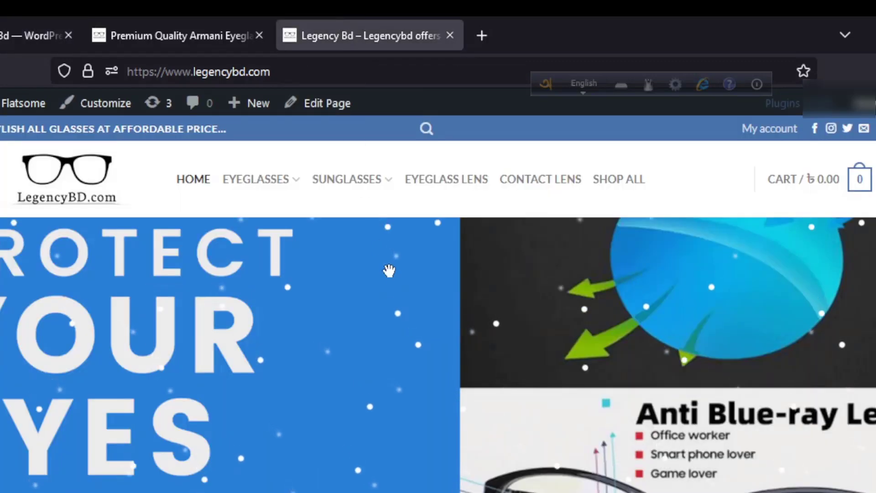
pyautogui.click(183, 35)
pyautogui.scroll(-3, 482, 410)
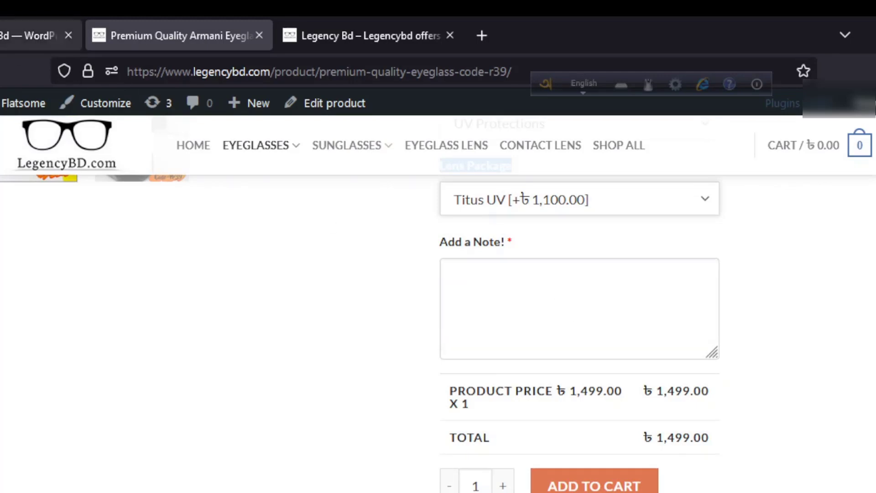
pyautogui.click(37, 35)
pyautogui.scroll(2, 28, 227)
pyautogui.click(55, 228)
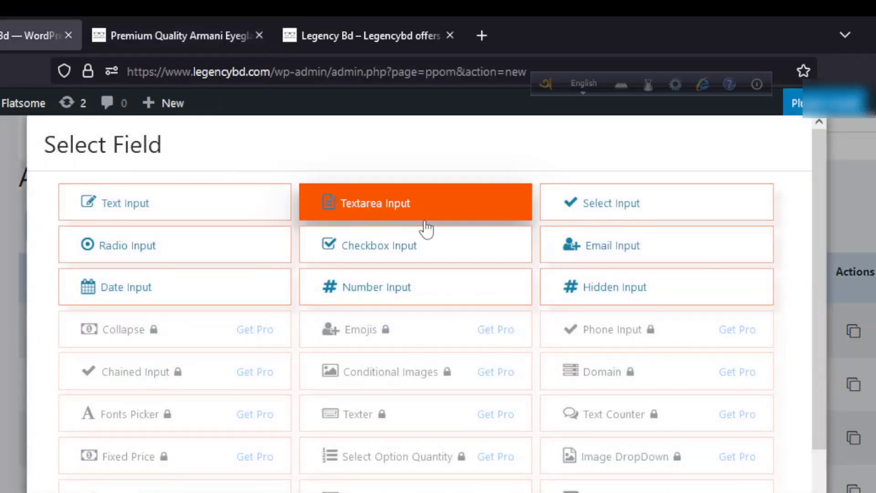
pyautogui.click(417, 205)
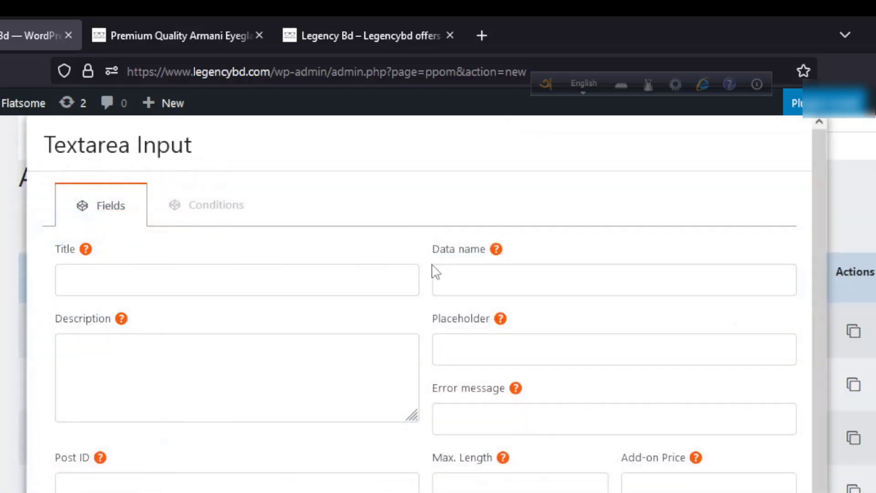
pyautogui.click(172, 279)
# Copy the note label from the product page and set the textarea's title to "Add a Note!" without the asterisk
pyautogui.click(347, 37)
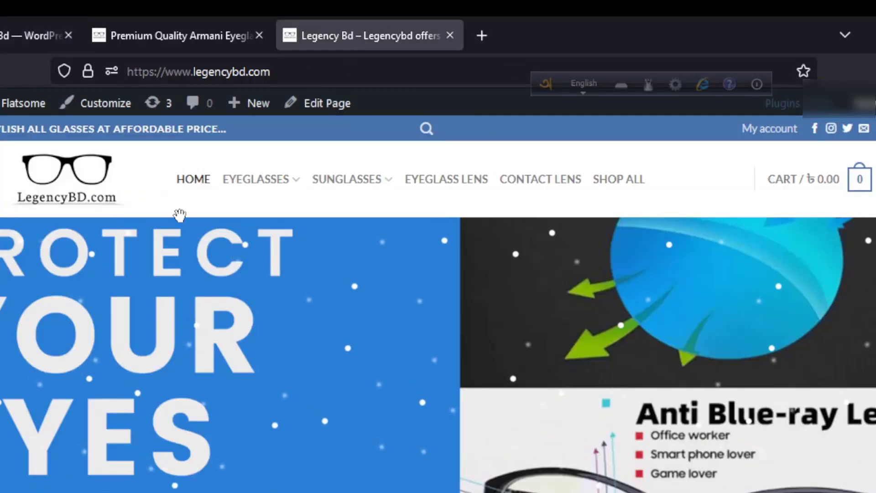
pyautogui.hotkey('ctrl', 'shift', 'Tab')
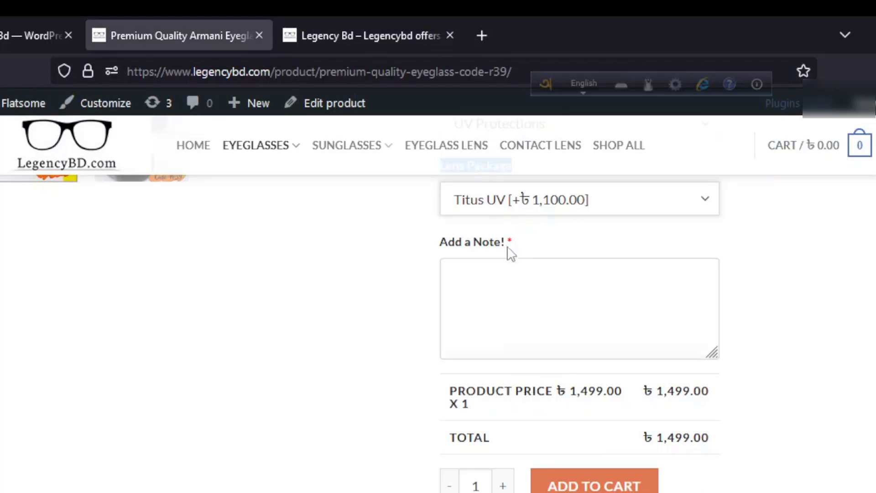
pyautogui.moveTo(513, 243); pyautogui.dragTo(445, 243)
pyautogui.hotkey('ctrl', 'c')
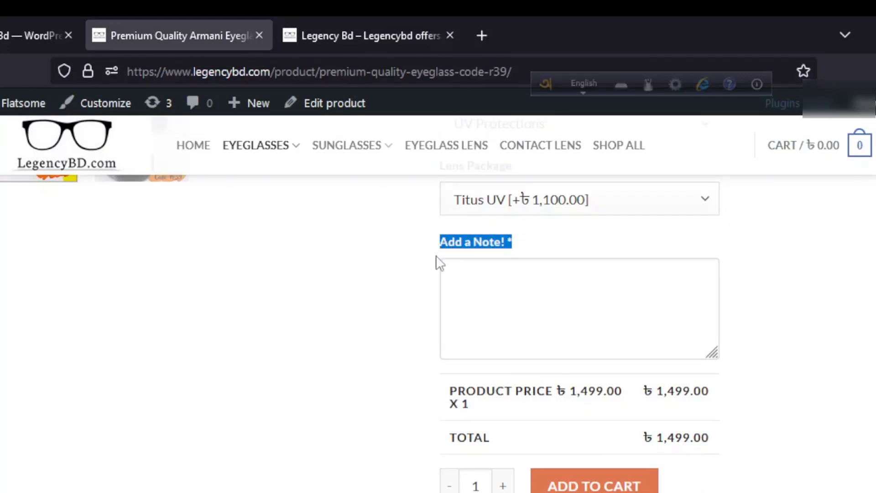
pyautogui.click(32, 28)
pyautogui.click(225, 277)
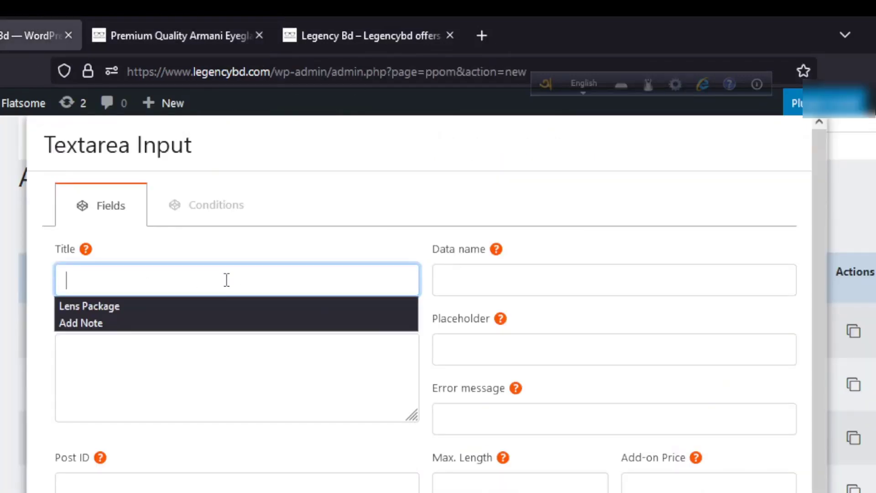
pyautogui.hotkey('ctrl', 'v')
pyautogui.press('BackSpace')
pyautogui.press('BackSpace')
pyautogui.scroll(-2, 246, 195)
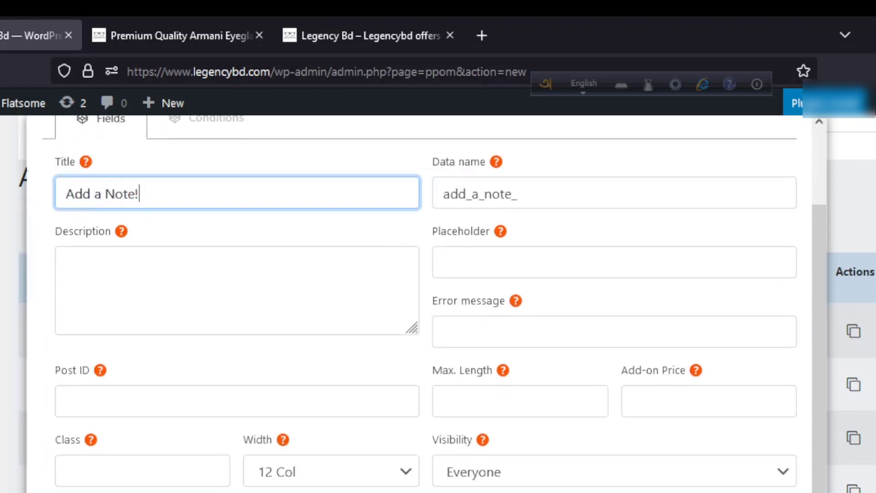
# Add the note textarea to the group and save all the group's fields
pyautogui.press('Return')
pyautogui.scroll(-4, 366, 464)
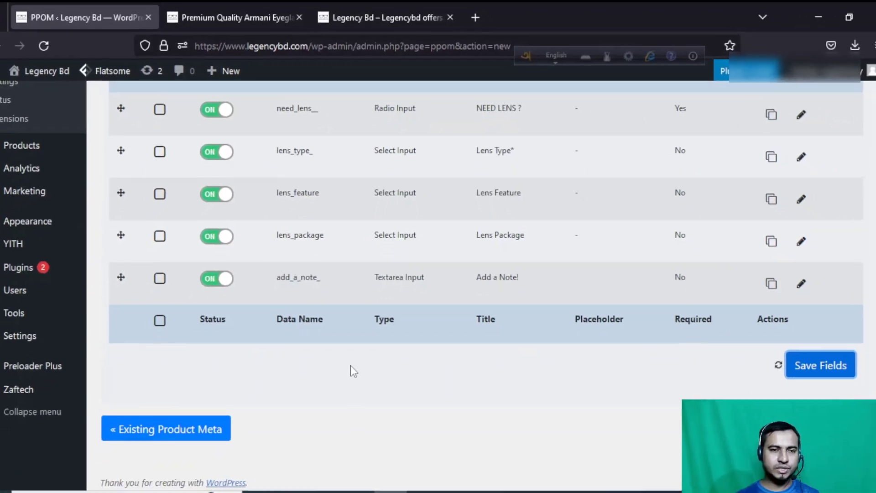
pyautogui.scroll(10, 327, 481)
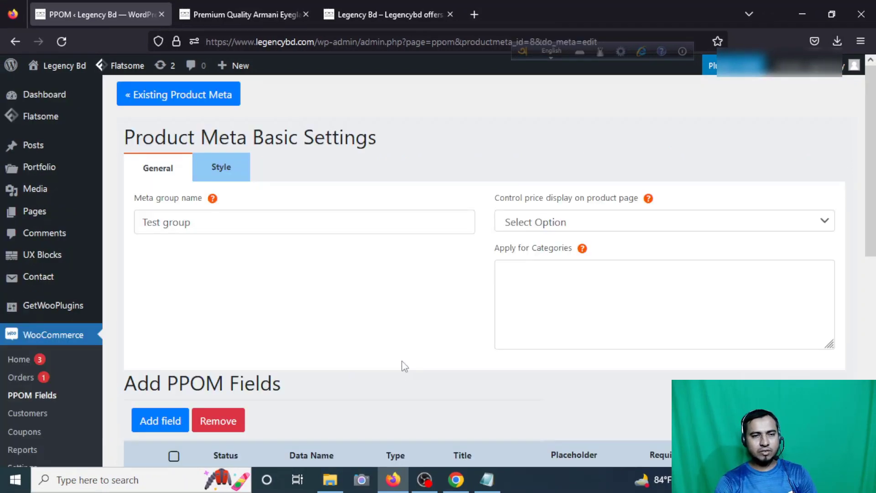
# Check the meta group's name and its list of five fields, and save the group's fields again
pyautogui.tripleClick(197, 222)
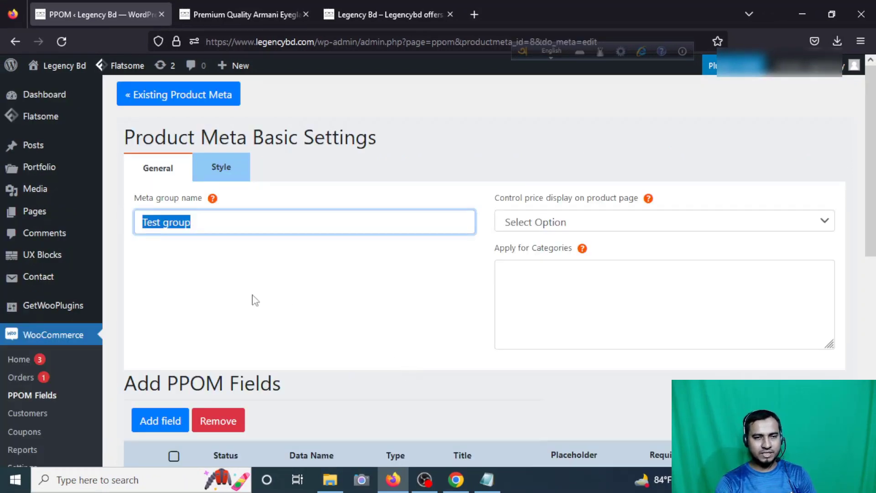
pyautogui.click(276, 310)
pyautogui.scroll(-8, 329, 333)
pyautogui.scroll(-1, 368, 336)
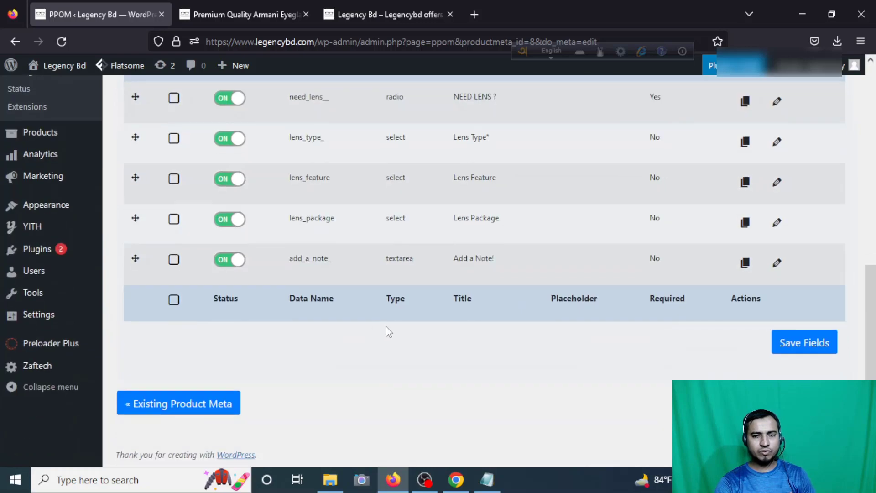
pyautogui.scroll(4, 461, 328)
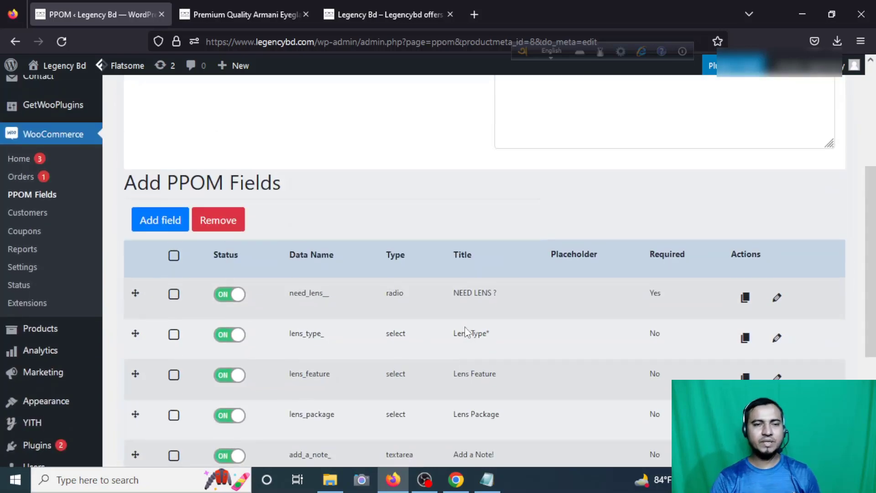
pyautogui.scroll(-4, 658, 383)
pyautogui.click(815, 342)
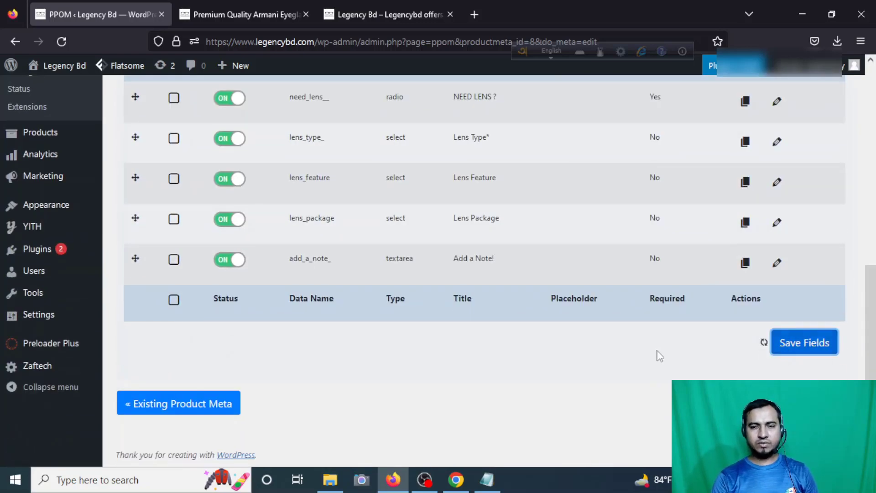
# Leave the PPOM group settings and open the list of all store products
pyautogui.scroll(6, 382, 311)
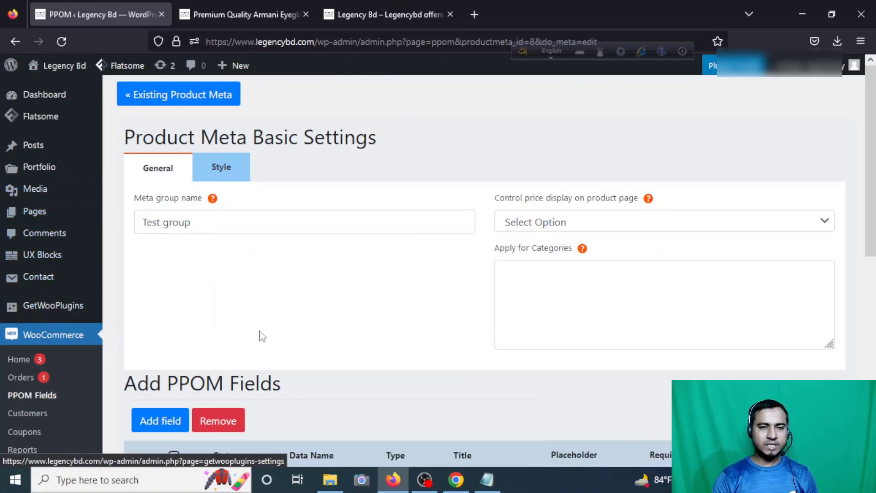
pyautogui.scroll(-3, 304, 352)
pyautogui.scroll(3, 308, 346)
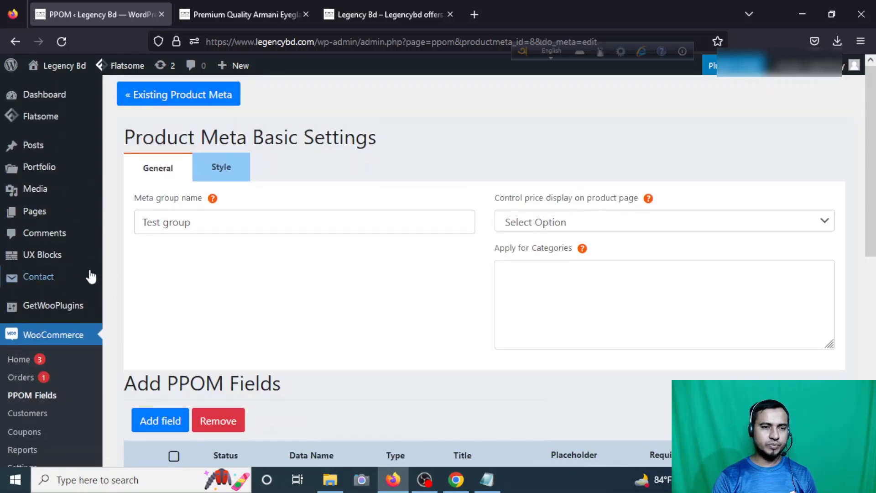
pyautogui.moveTo(58, 209)
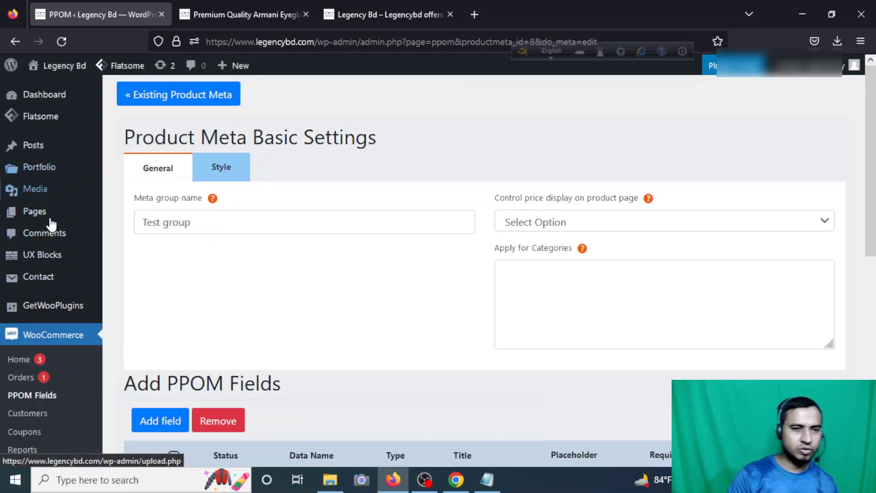
pyautogui.scroll(-3, 64, 361)
pyautogui.moveTo(48, 334)
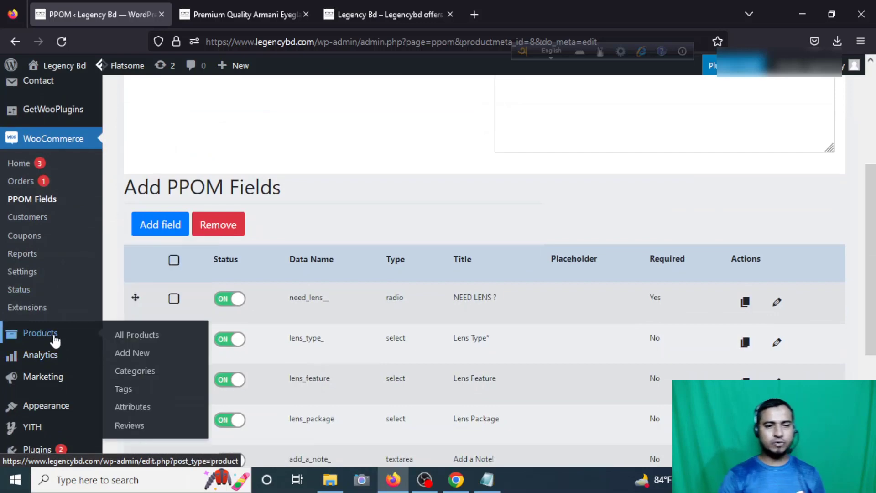
pyautogui.click(155, 345)
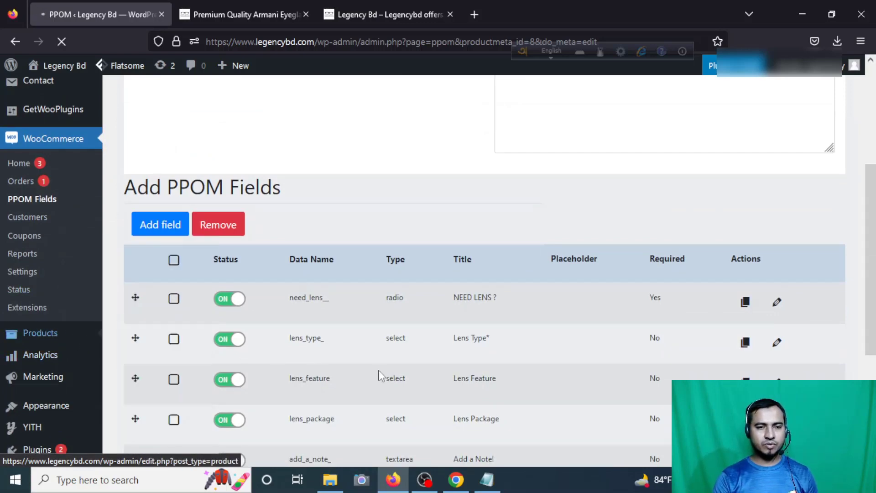
# Find Premium Quality Eyeglass (Code-NC11) in the product list and open it for editing
pyautogui.scroll(-6, 435, 316)
pyautogui.scroll(-3, 434, 316)
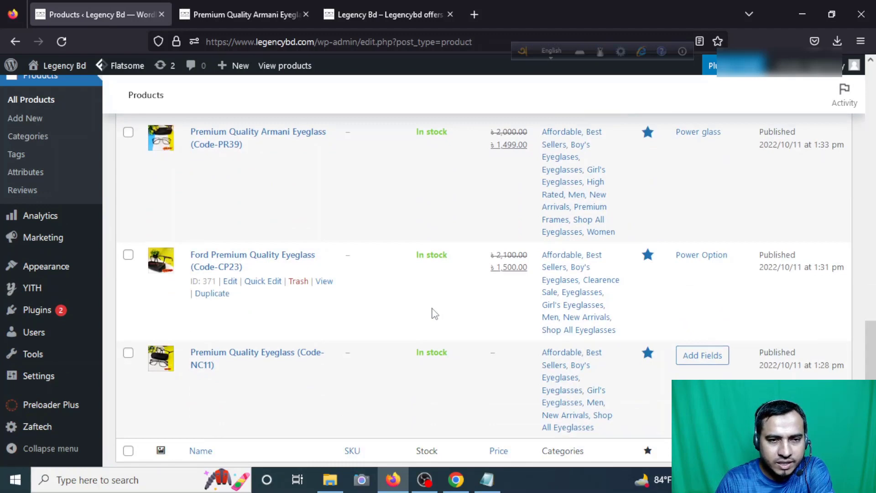
pyautogui.scroll(-2, 435, 313)
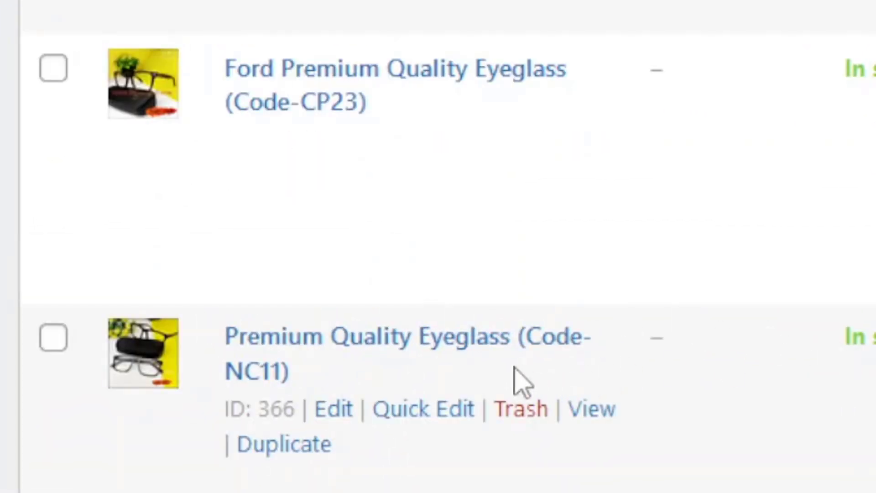
pyautogui.moveTo(545, 468)
pyautogui.click(340, 412)
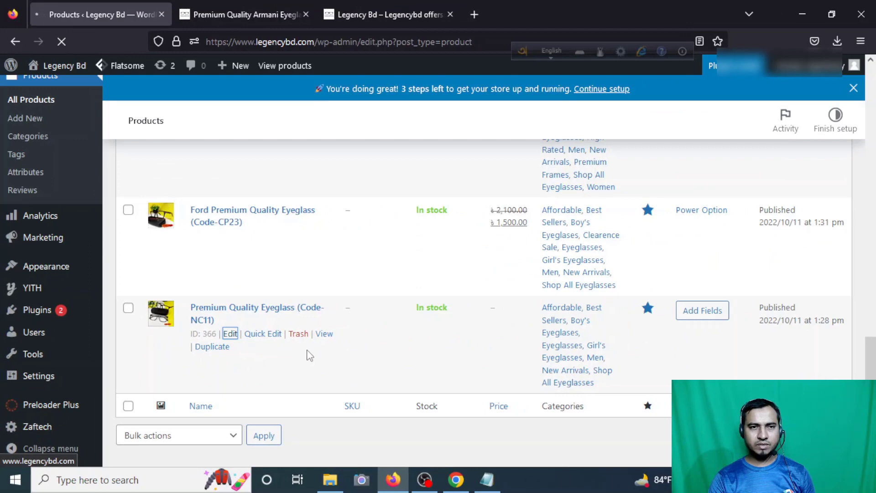
# In the product data's PPOM Fields settings, assign the meta group "Test group" to this product
pyautogui.scroll(-4, 425, 348)
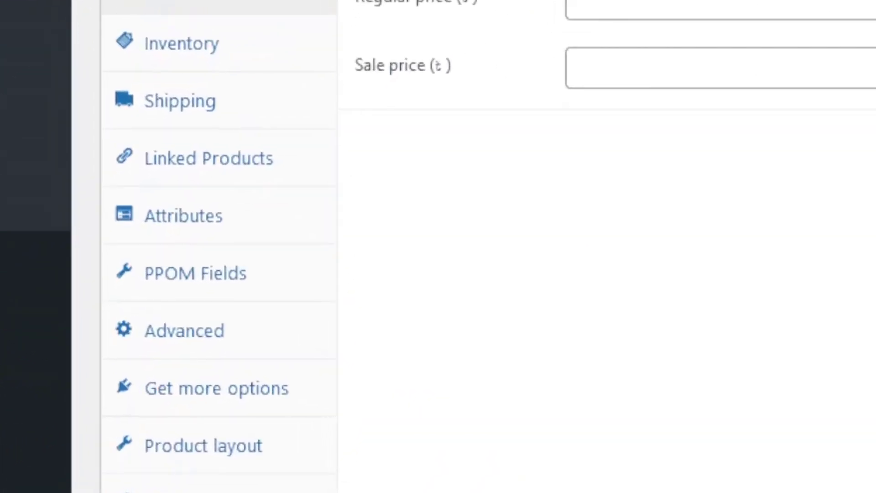
pyautogui.scroll(-3, 220, 278)
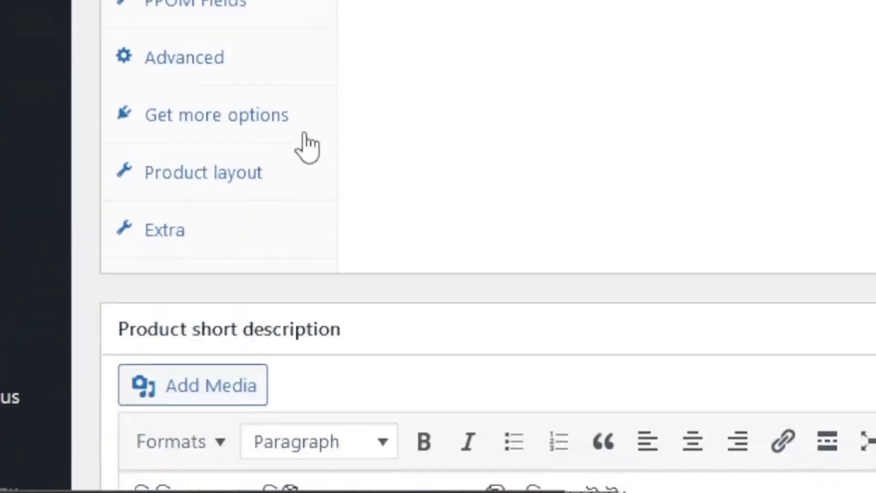
pyautogui.scroll(3, 241, 117)
pyautogui.click(242, 164)
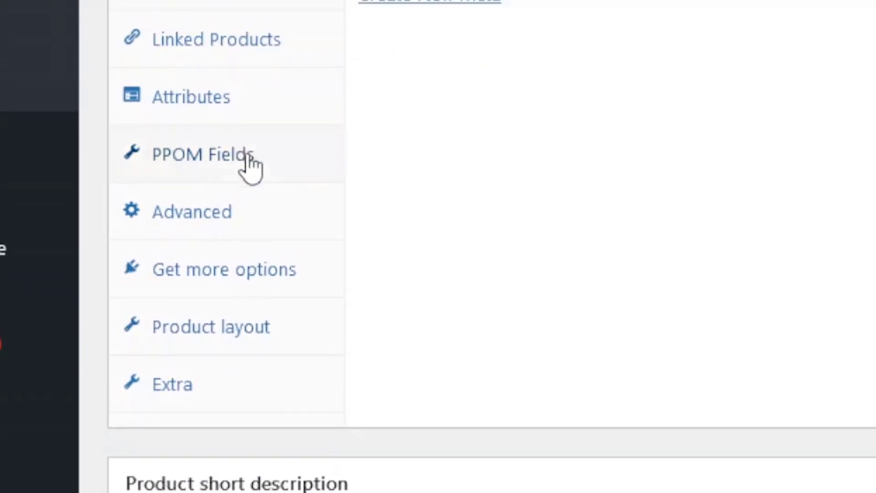
pyautogui.scroll(5, 502, 228)
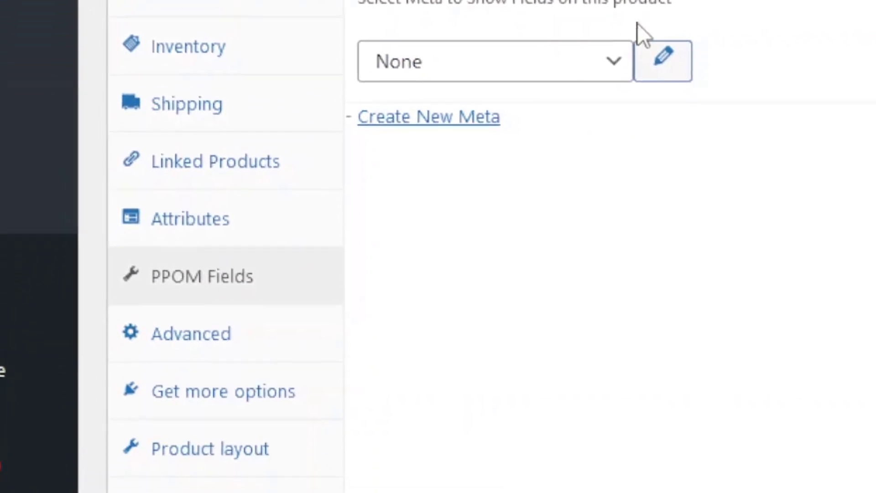
pyautogui.click(613, 54)
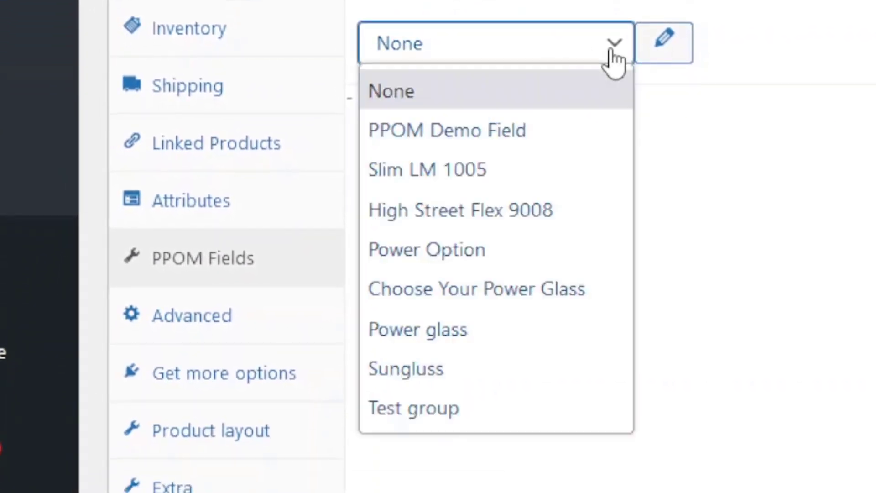
pyautogui.click(438, 413)
# Update the product and open its store page in a new browser tab
pyautogui.scroll(-4, 561, 308)
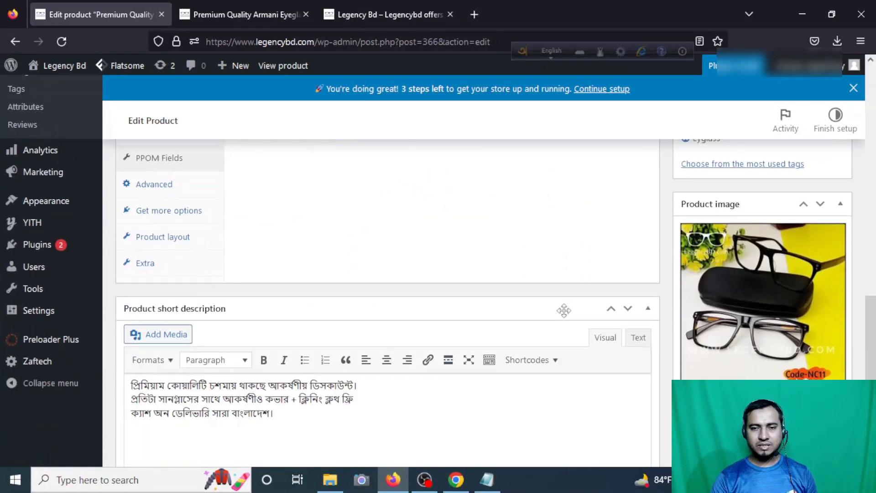
pyautogui.scroll(8, 690, 287)
pyautogui.click(841, 195)
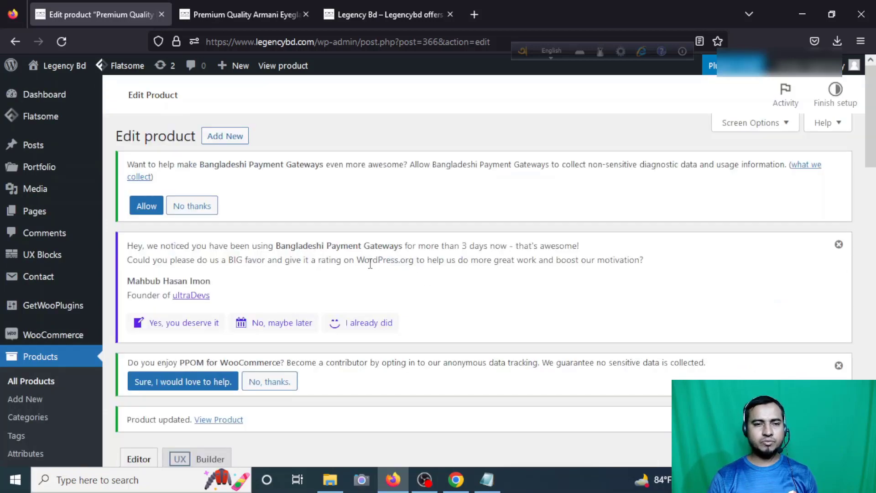
pyautogui.scroll(-5, 370, 263)
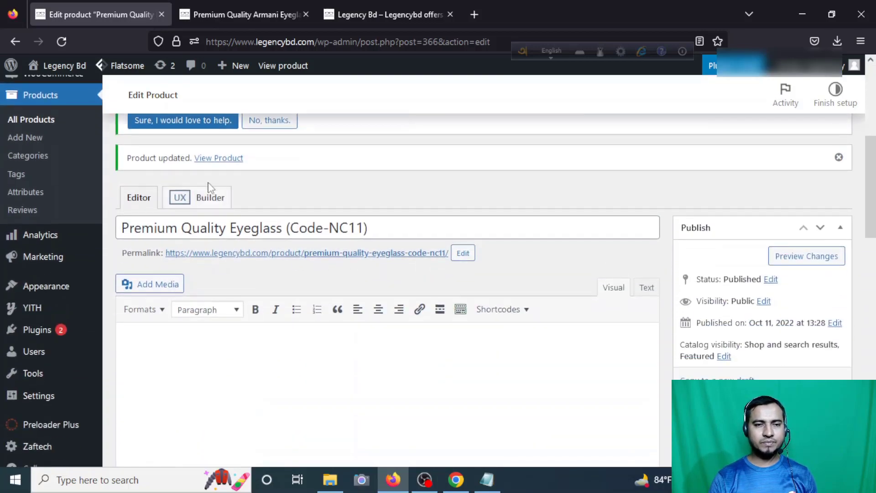
pyautogui.rightClick(214, 158)
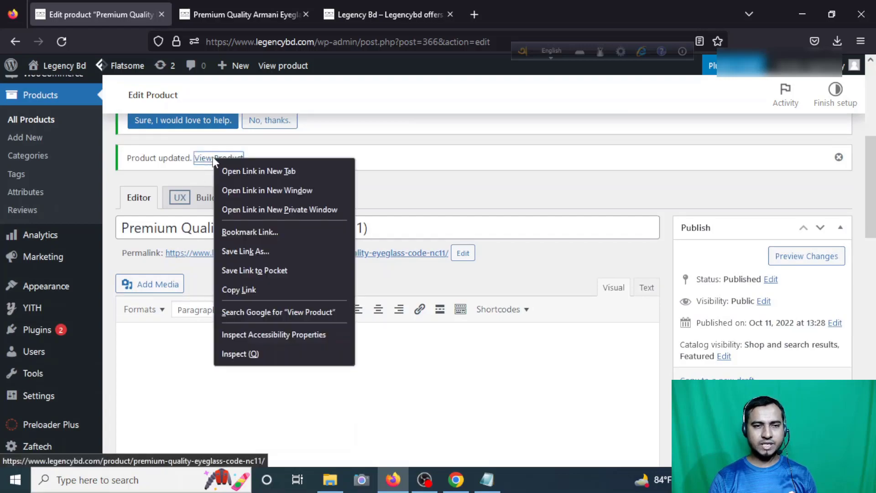
pyautogui.click(242, 171)
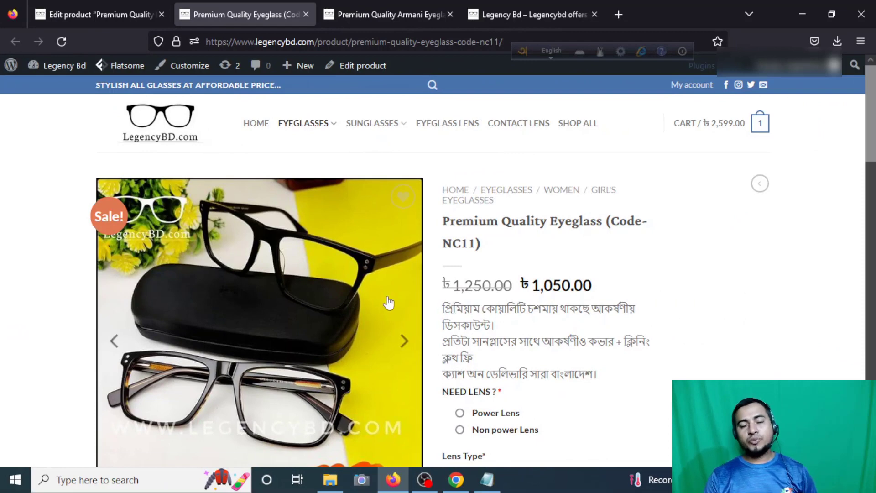
# Test the NEED LENS ? choices by alternating Power Lens and Non power Lens, ending with Power Lens selected
pyautogui.scroll(-3, 479, 245)
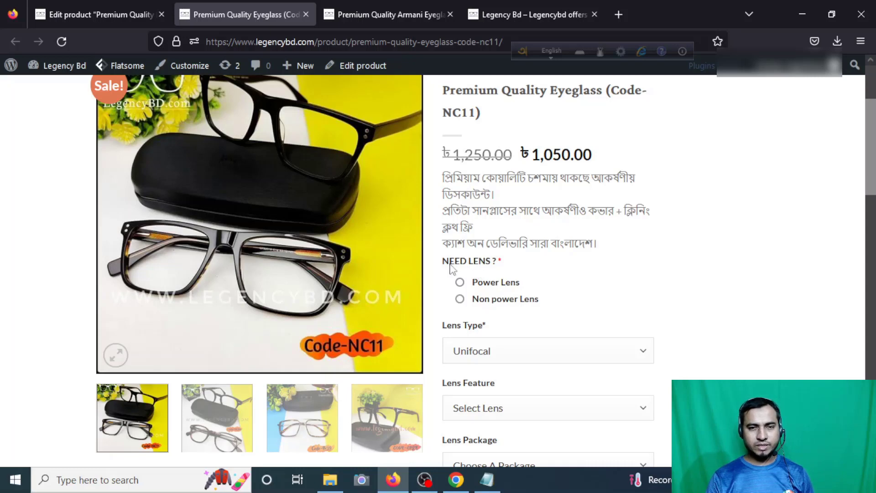
pyautogui.scroll(-2, 452, 268)
pyautogui.click(460, 232)
pyautogui.click(459, 219)
pyautogui.click(460, 232)
pyautogui.click(459, 219)
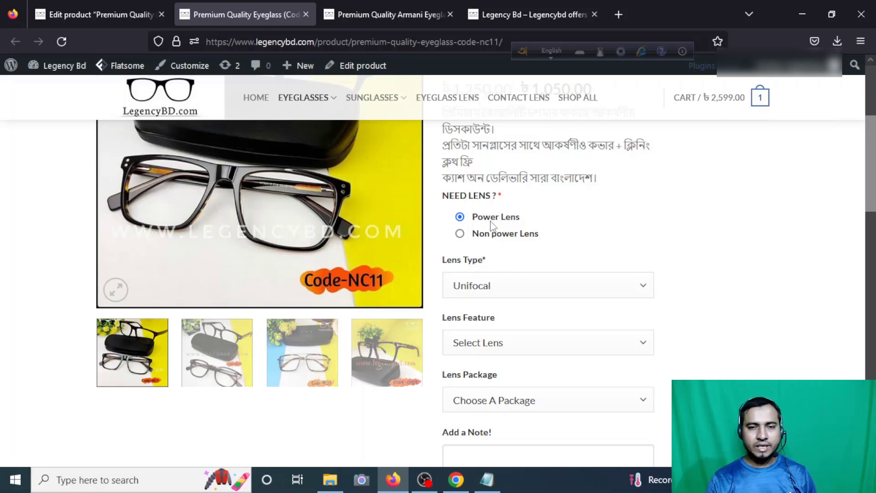
pyautogui.click(460, 234)
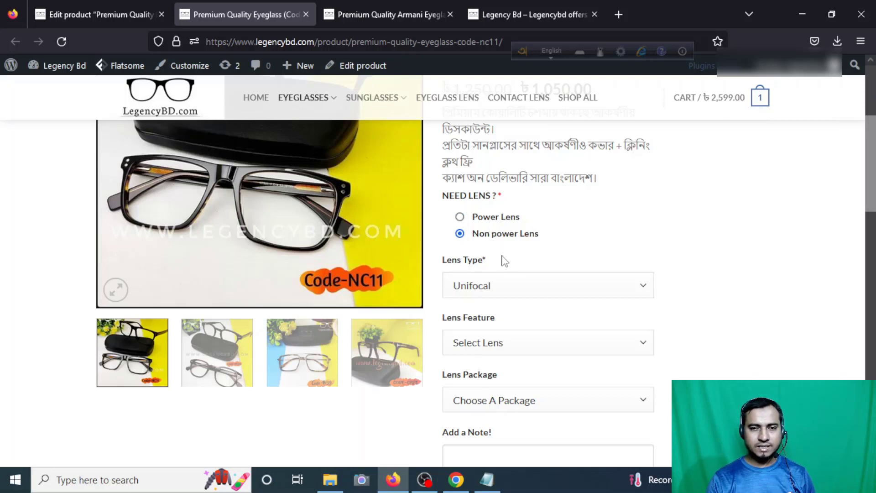
pyautogui.scroll(-2, 505, 262)
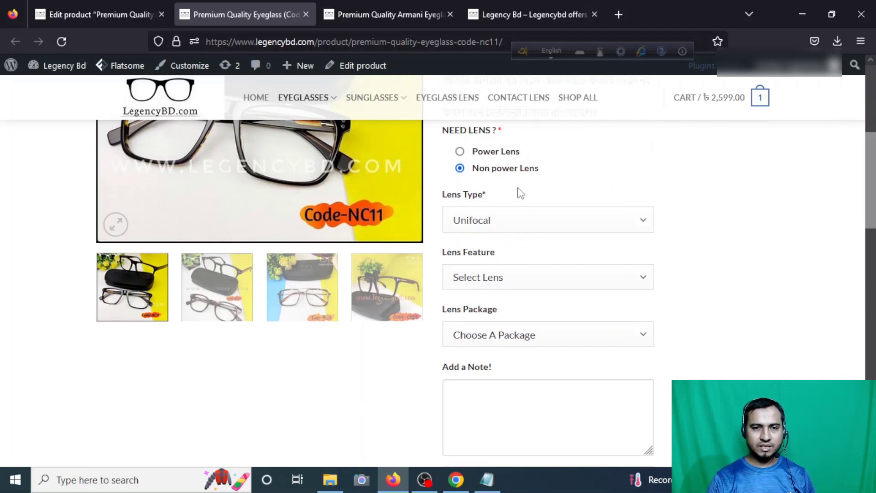
pyautogui.click(459, 151)
# Set Lens Type to Rx Progressive, Lens Feature to UV Protections and Lens Package to Titus UV
pyautogui.click(545, 224)
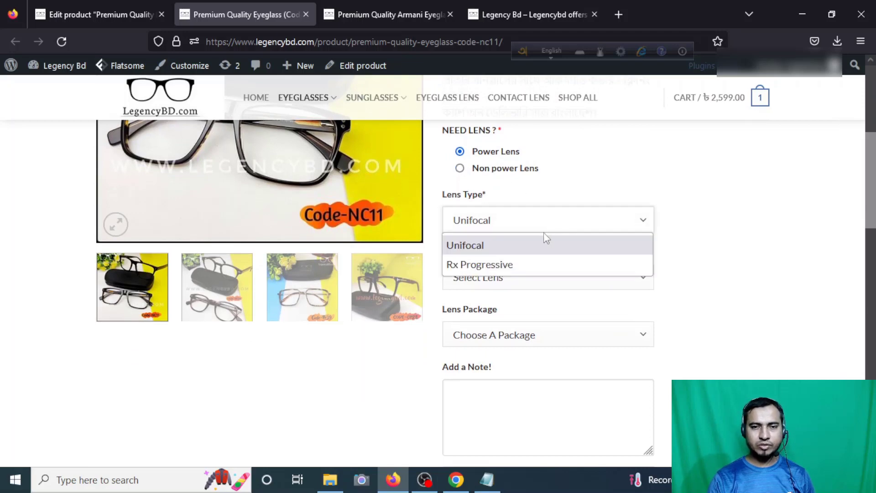
pyautogui.click(545, 263)
pyautogui.click(545, 281)
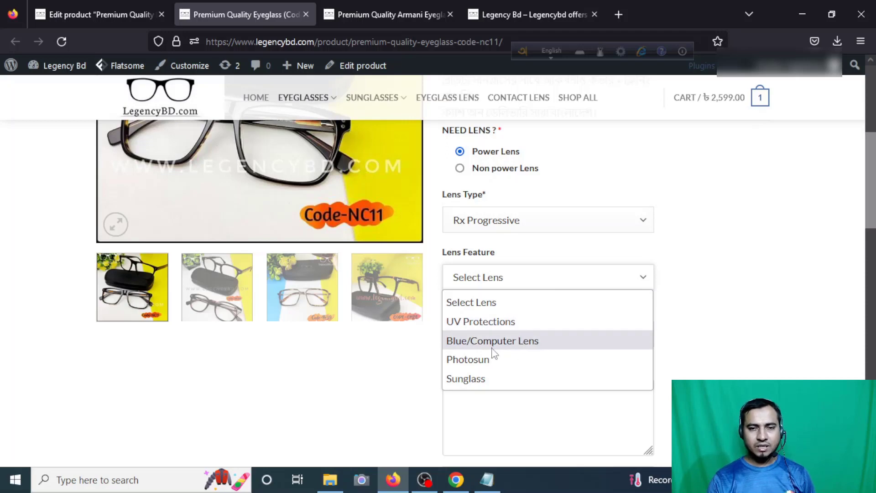
pyautogui.click(495, 323)
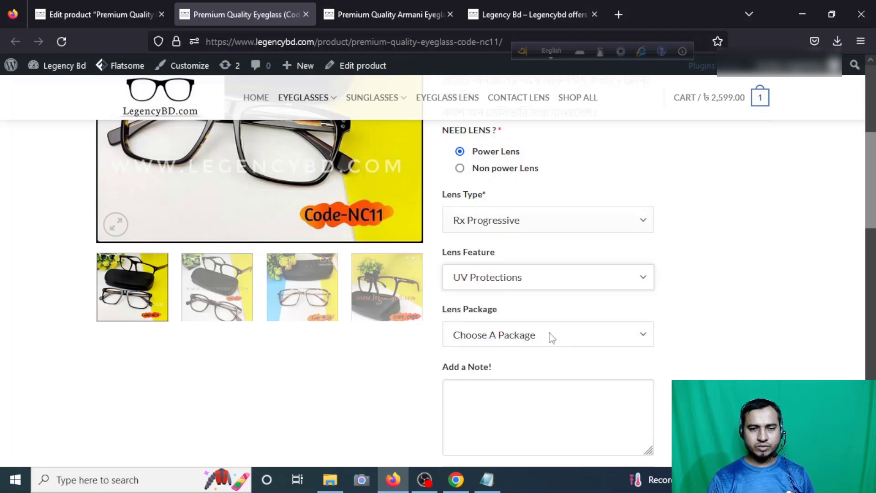
pyautogui.scroll(-1, 552, 339)
pyautogui.click(569, 272)
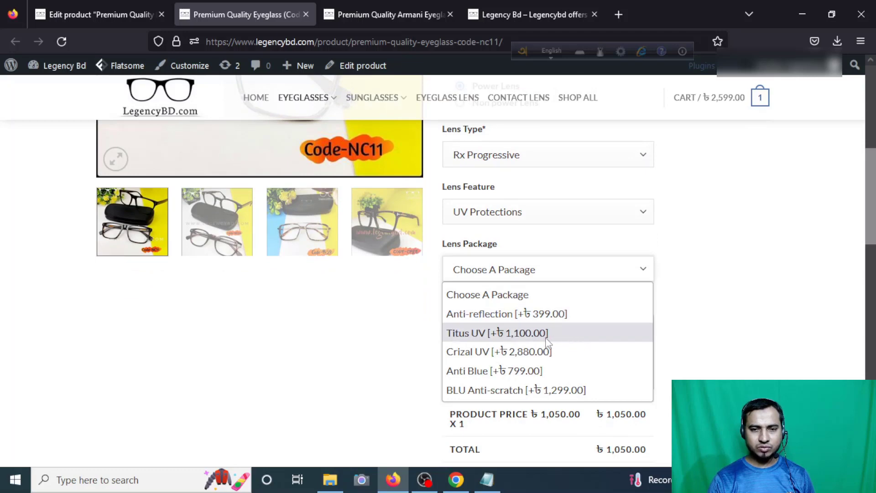
pyautogui.click(495, 335)
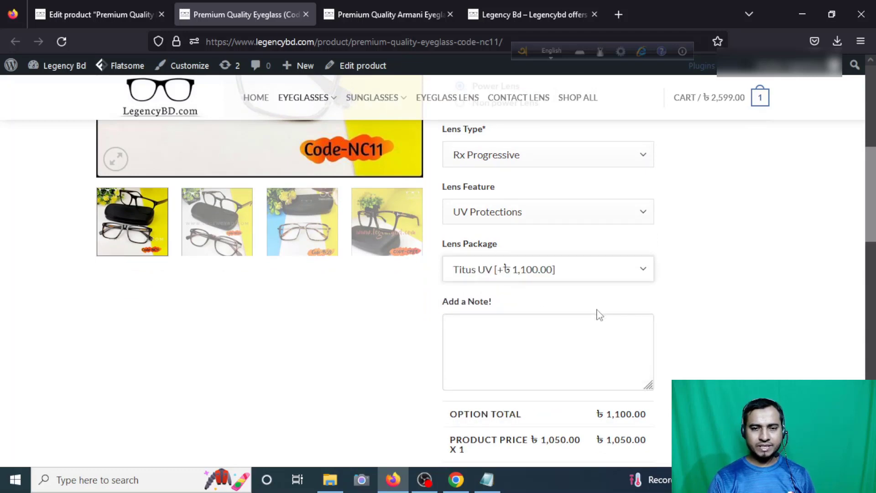
# Enter the note "Hello This is Test buy" and review the chosen options and price totals
pyautogui.scroll(-2, 596, 313)
pyautogui.click(529, 194)
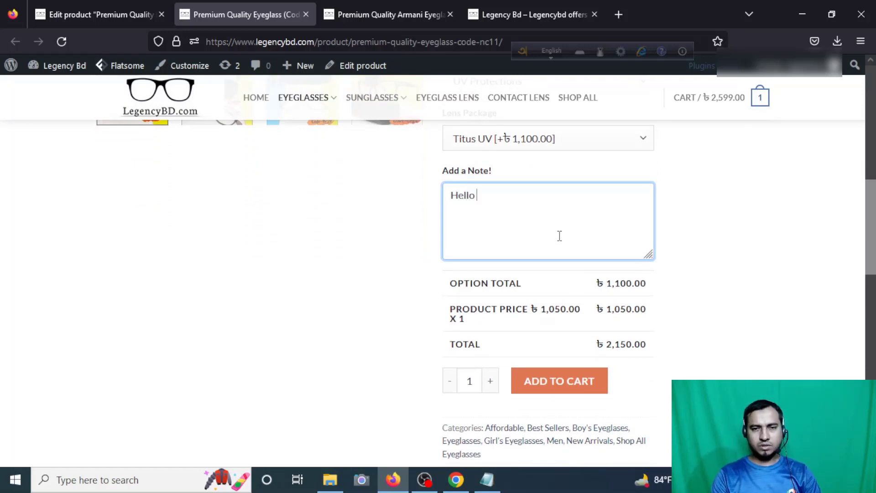
pyautogui.write('Hello This is Test buy')
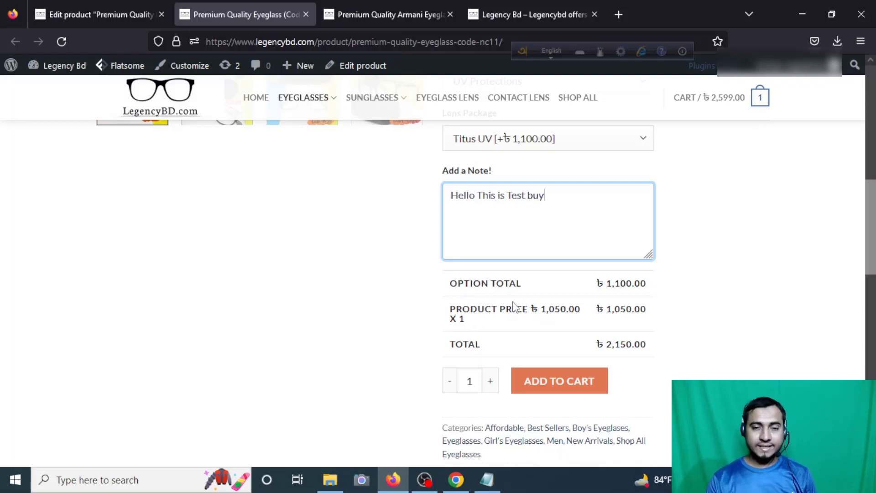
pyautogui.scroll(2, 507, 298)
pyautogui.scroll(-3, 561, 293)
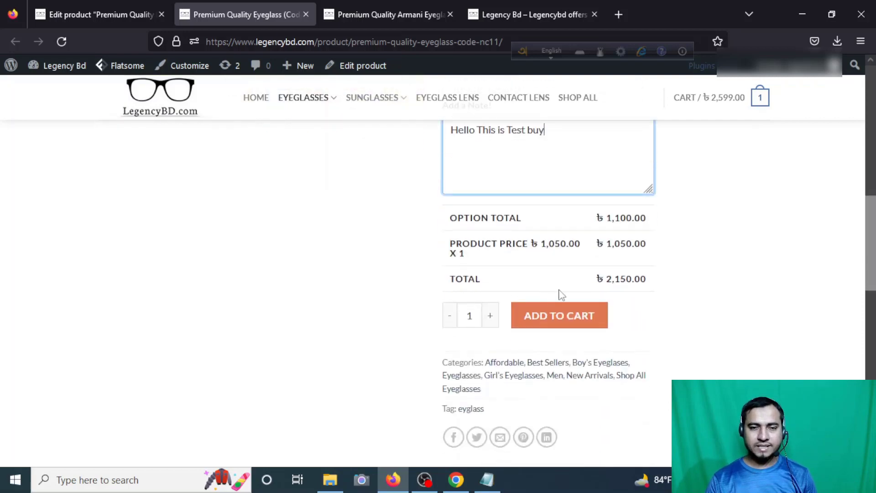
pyautogui.scroll(8, 595, 286)
pyautogui.scroll(-10, 599, 263)
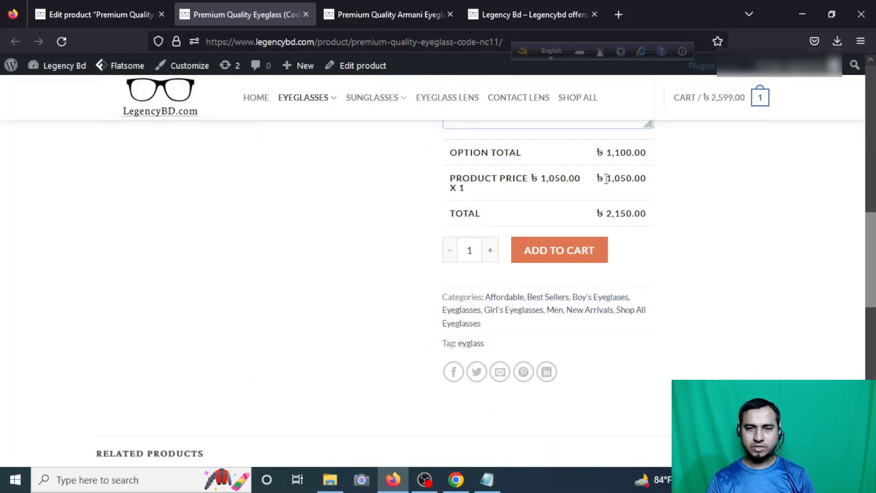
# Change the Lens Package to Crizal UV and review the recalculated option and product totals
pyautogui.doubleClick(612, 182)
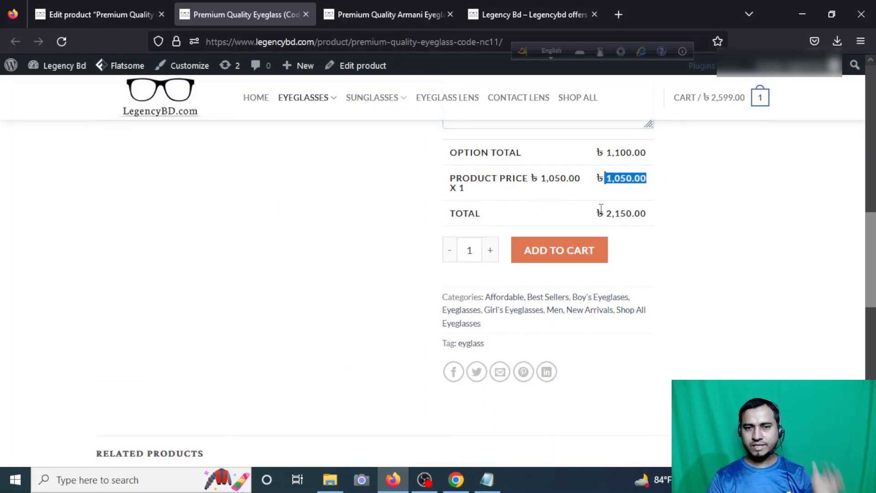
pyautogui.scroll(1, 516, 227)
pyautogui.scroll(2, 627, 230)
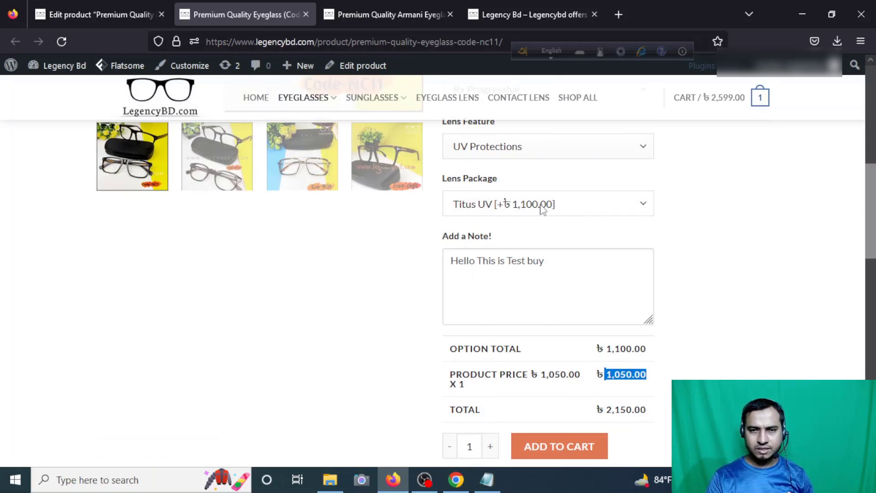
pyautogui.click(610, 213)
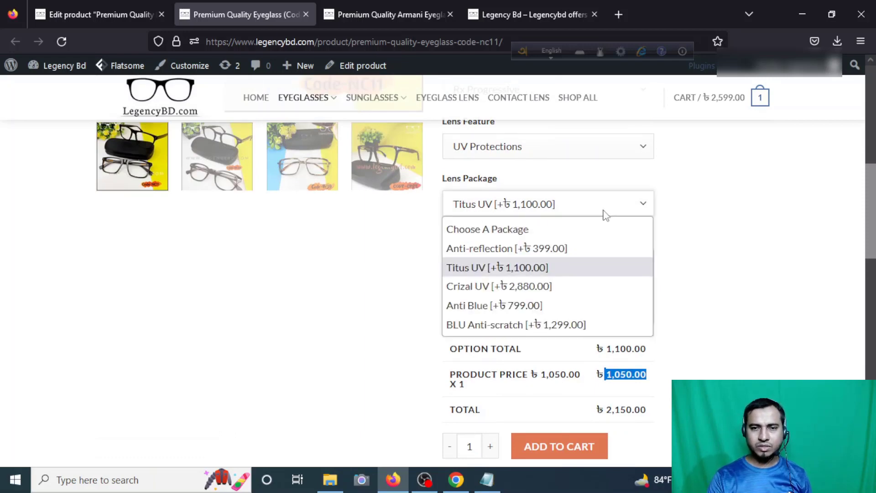
pyautogui.click(548, 286)
pyautogui.scroll(-3, 588, 274)
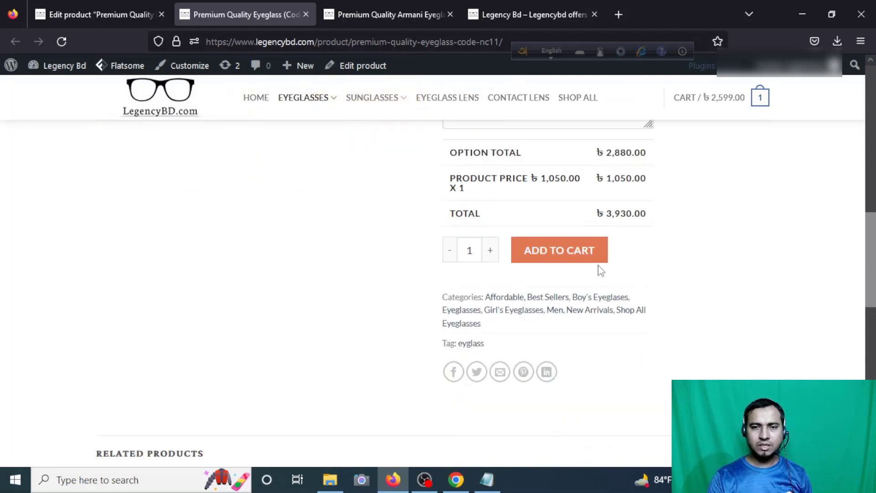
pyautogui.scroll(1, 600, 270)
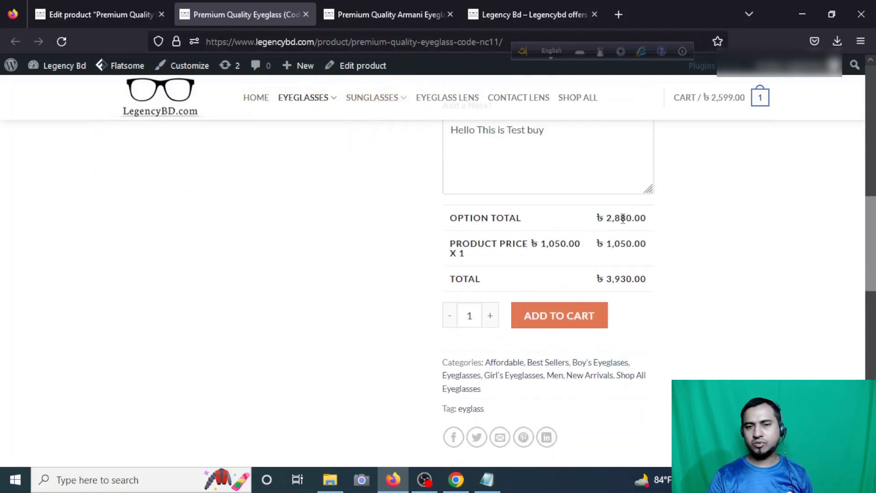
pyautogui.scroll(-2, 593, 274)
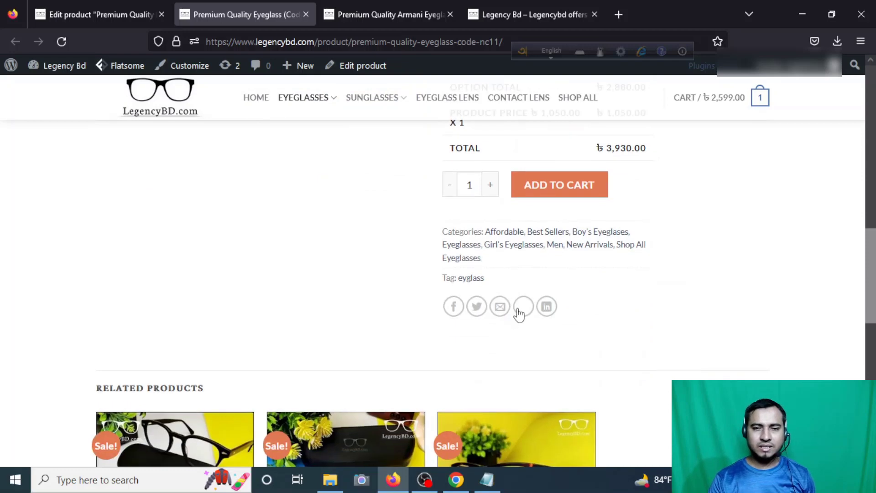
# Add the configured eyeglass to the cart and remove the Premium Quality Armani Eyeglass (Code-PR39) from the cart
pyautogui.scroll(1, 519, 309)
pyautogui.click(567, 257)
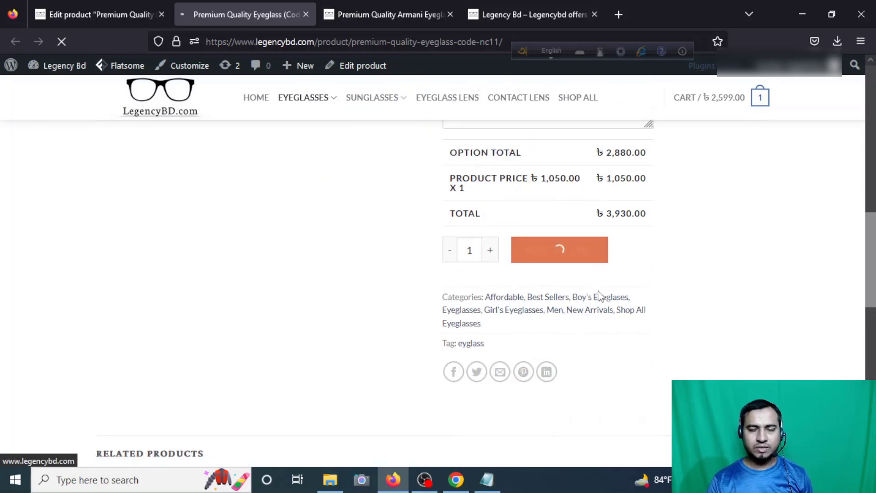
pyautogui.scroll(-1, 515, 310)
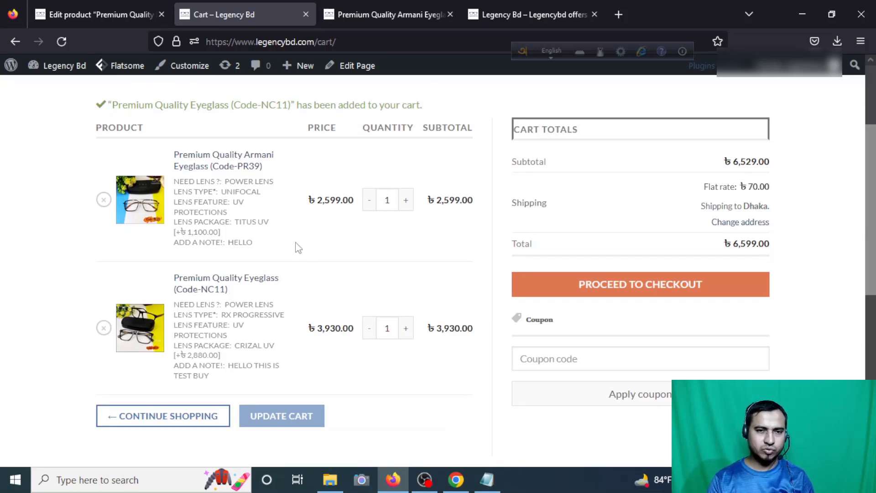
pyautogui.click(103, 199)
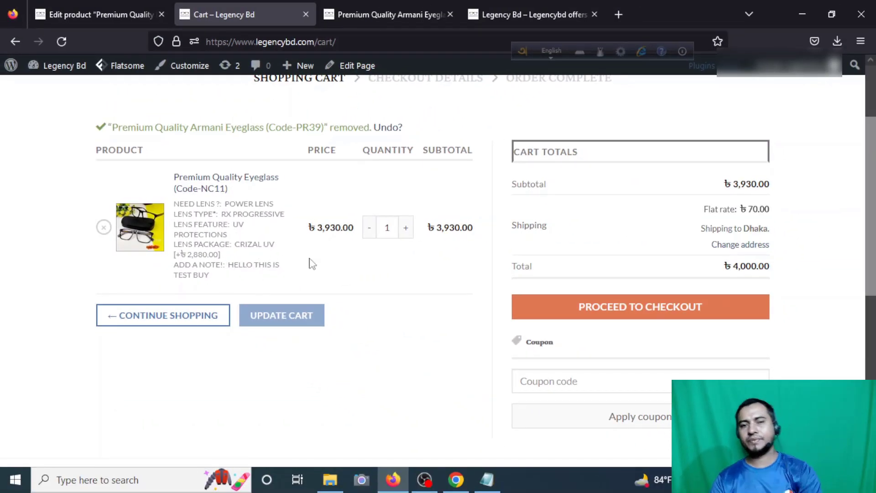
# Proceed to checkout and look through the billing fields, order notes and payment methods
pyautogui.click(637, 312)
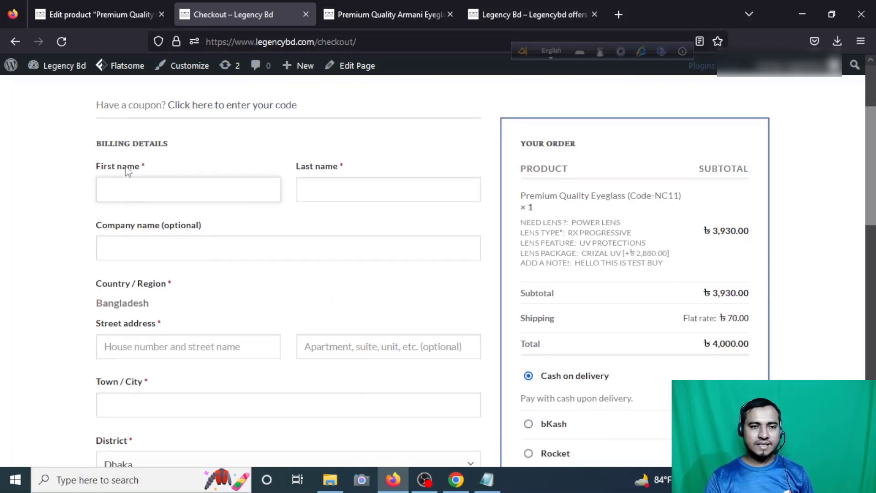
pyautogui.scroll(-10, 192, 232)
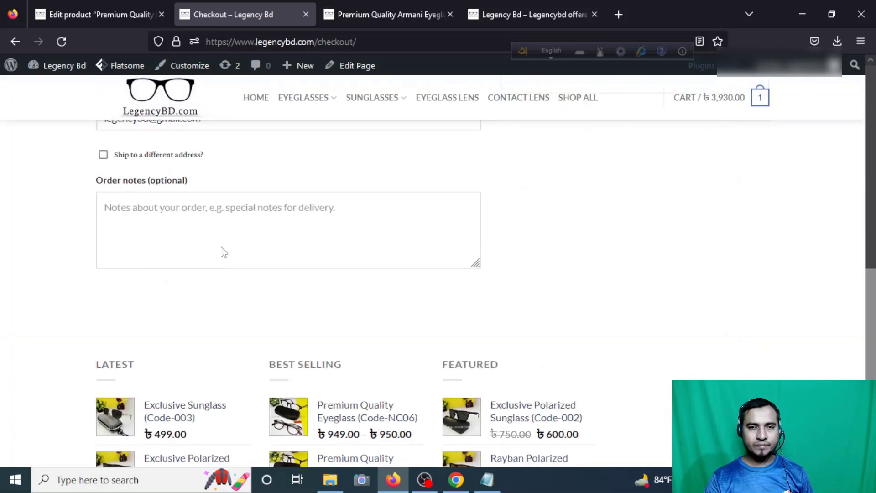
pyautogui.scroll(5, 292, 260)
pyautogui.scroll(2, 356, 269)
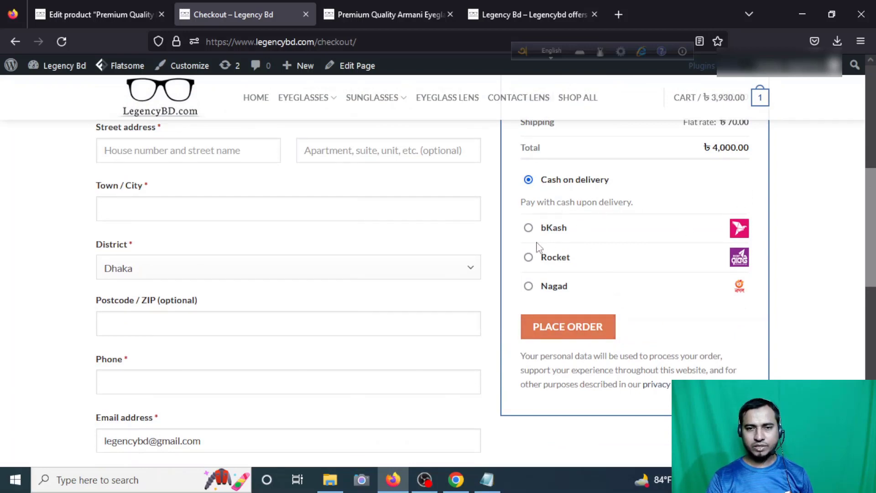
# Test the bKash, Rocket and Nagad payment methods in turn, ending with Nagad selected
pyautogui.click(528, 228)
pyautogui.scroll(-5, 540, 280)
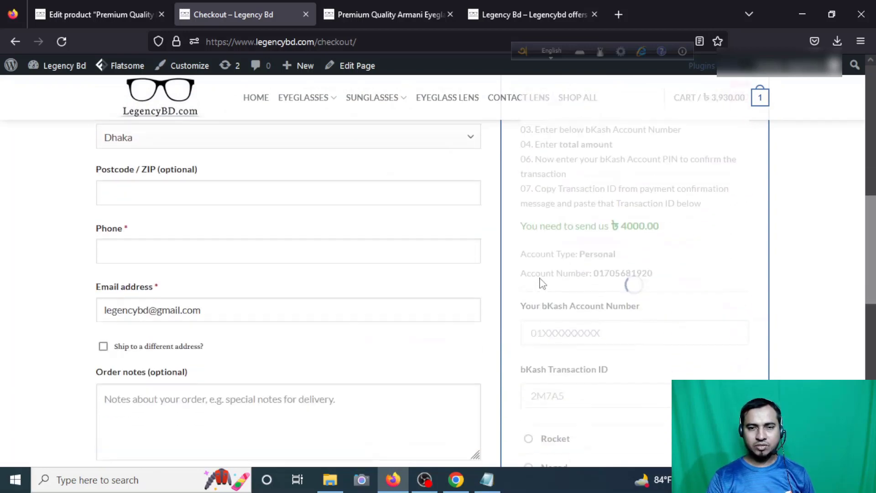
pyautogui.click(540, 304)
pyautogui.scroll(-3, 548, 358)
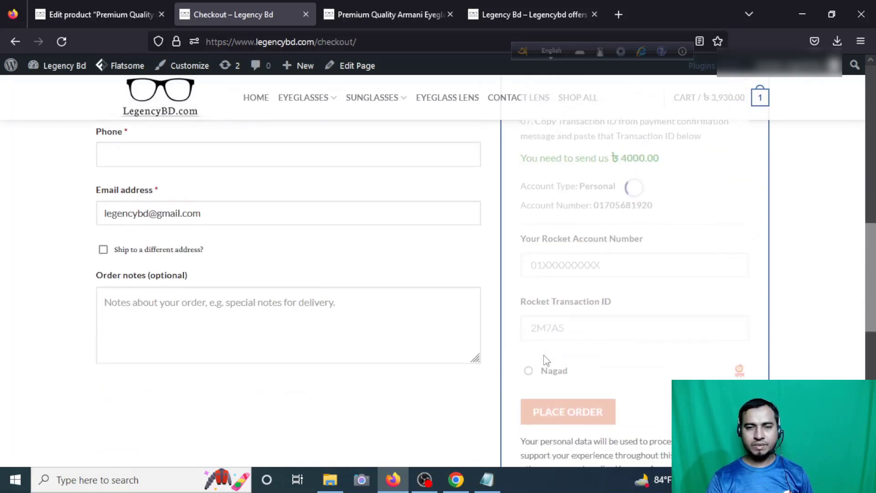
pyautogui.scroll(1, 550, 356)
pyautogui.click(543, 343)
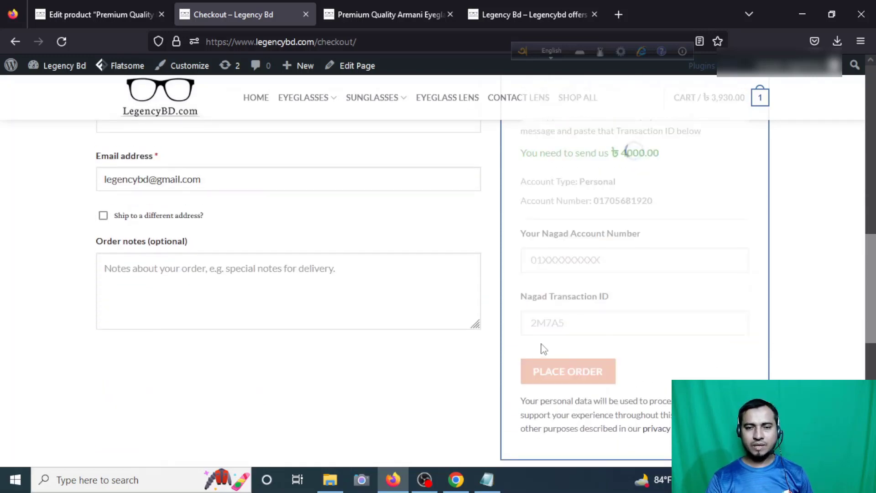
# Review the lens options and note in the checkout order summary, and switch to the Armani eyeglass product page
pyautogui.scroll(5, 507, 344)
pyautogui.scroll(5, 518, 342)
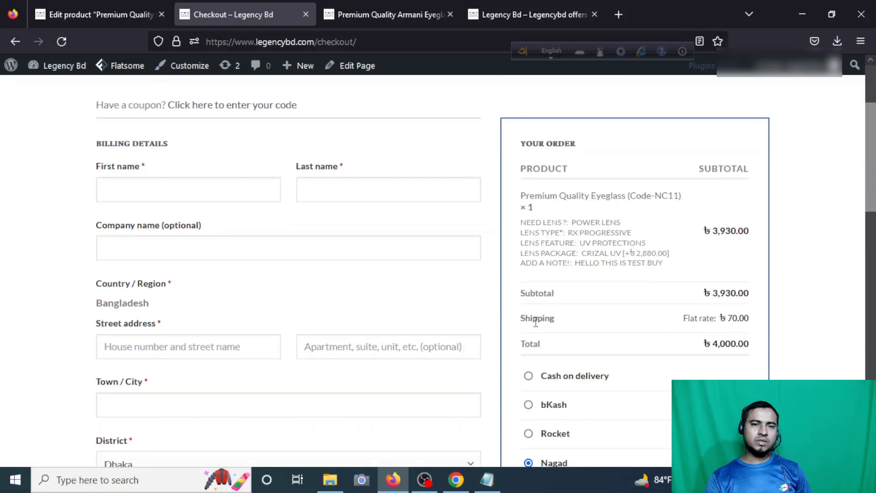
pyautogui.scroll(-5, 536, 319)
pyautogui.scroll(5, 538, 315)
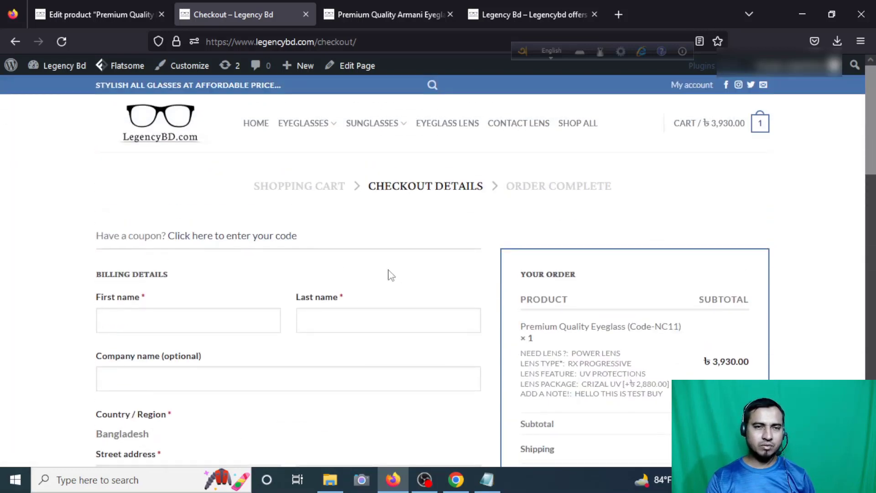
pyautogui.hotkey('ctrl', 'Tab')
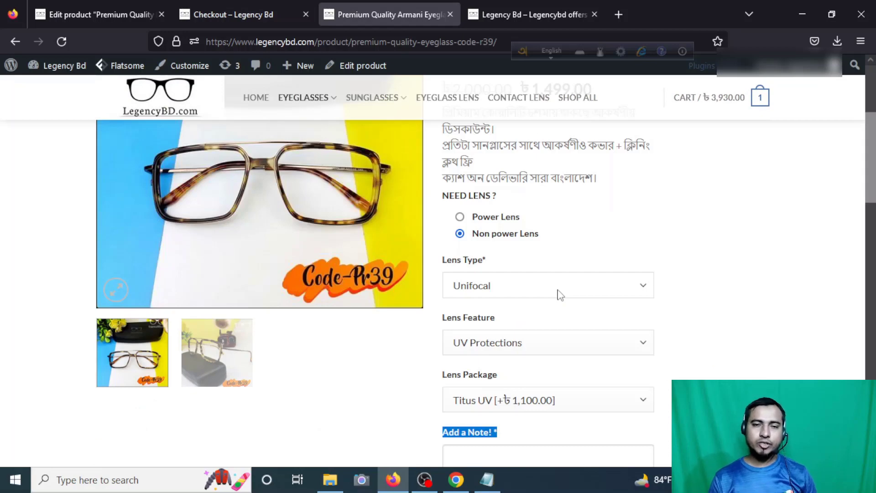